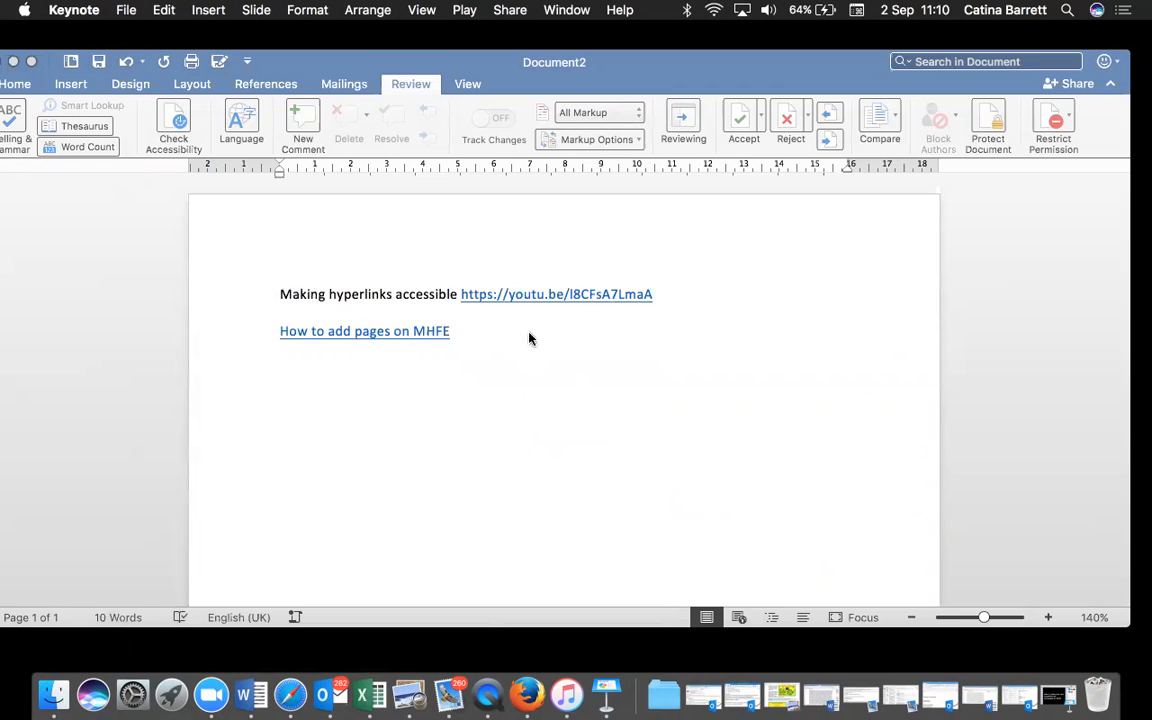
Add a new line reading "Click here" above the "How to add pages on MHFE" link
left_click(699, 295)
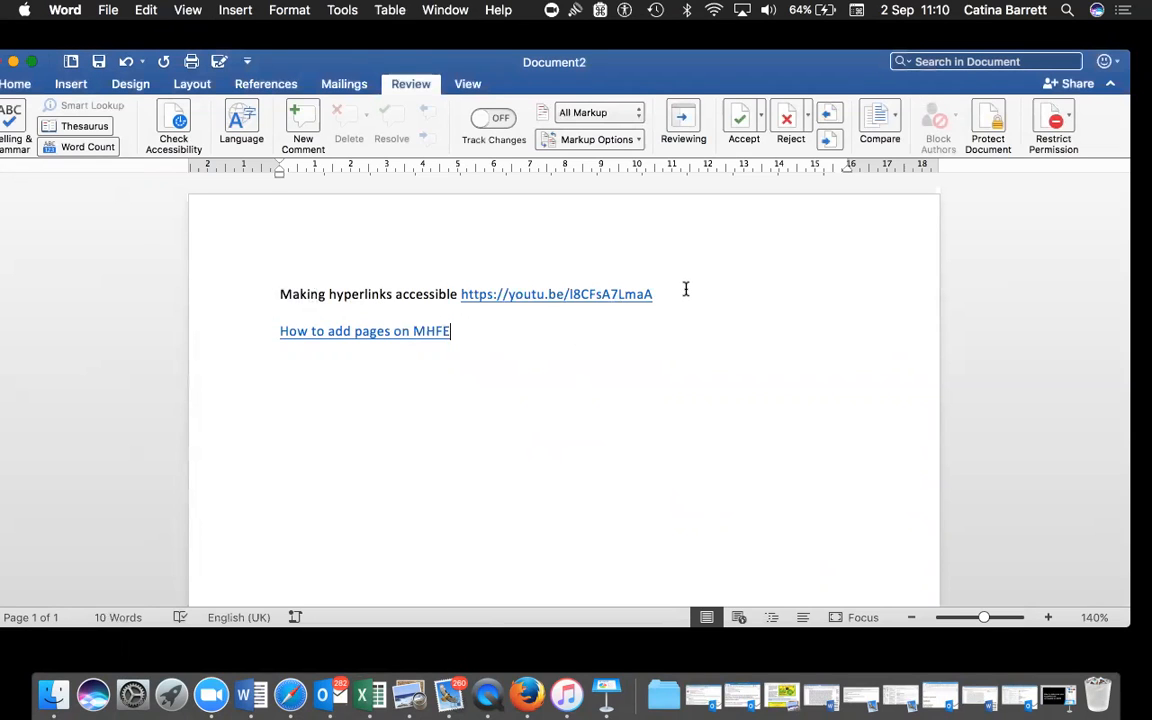
key("Return")
type("Click ")
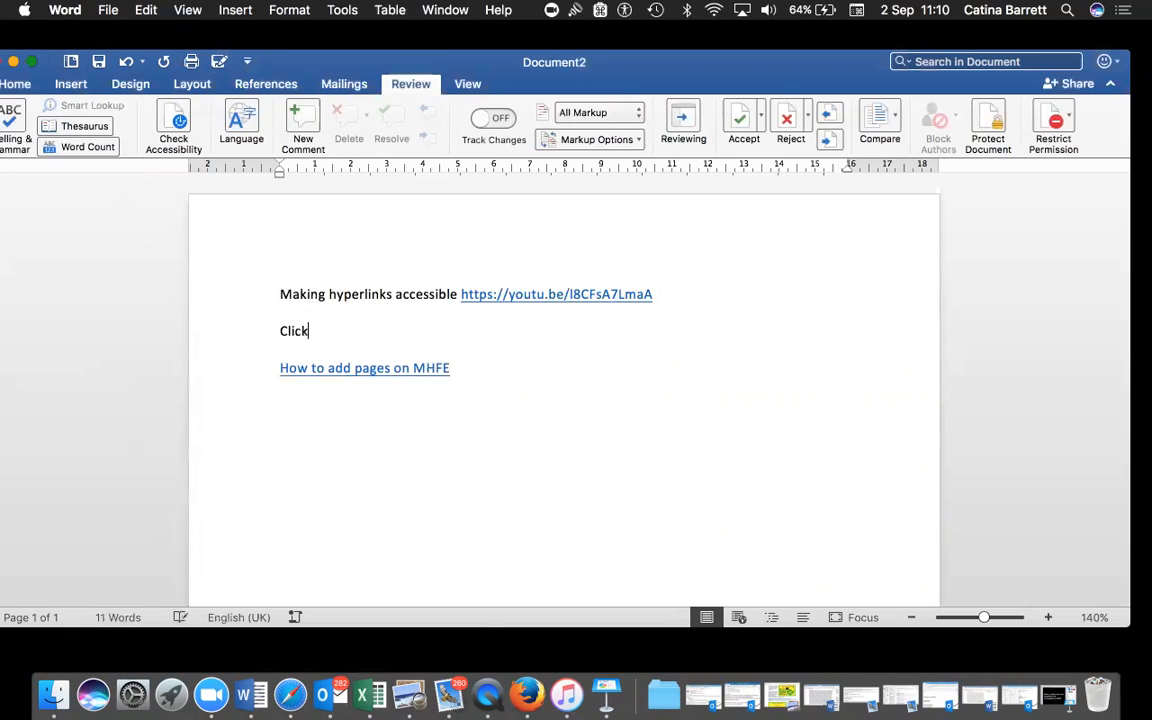
type("here")
Start inserting a web page hyperlink on the word "here"
left_click_drag(339, 332, 310, 337)
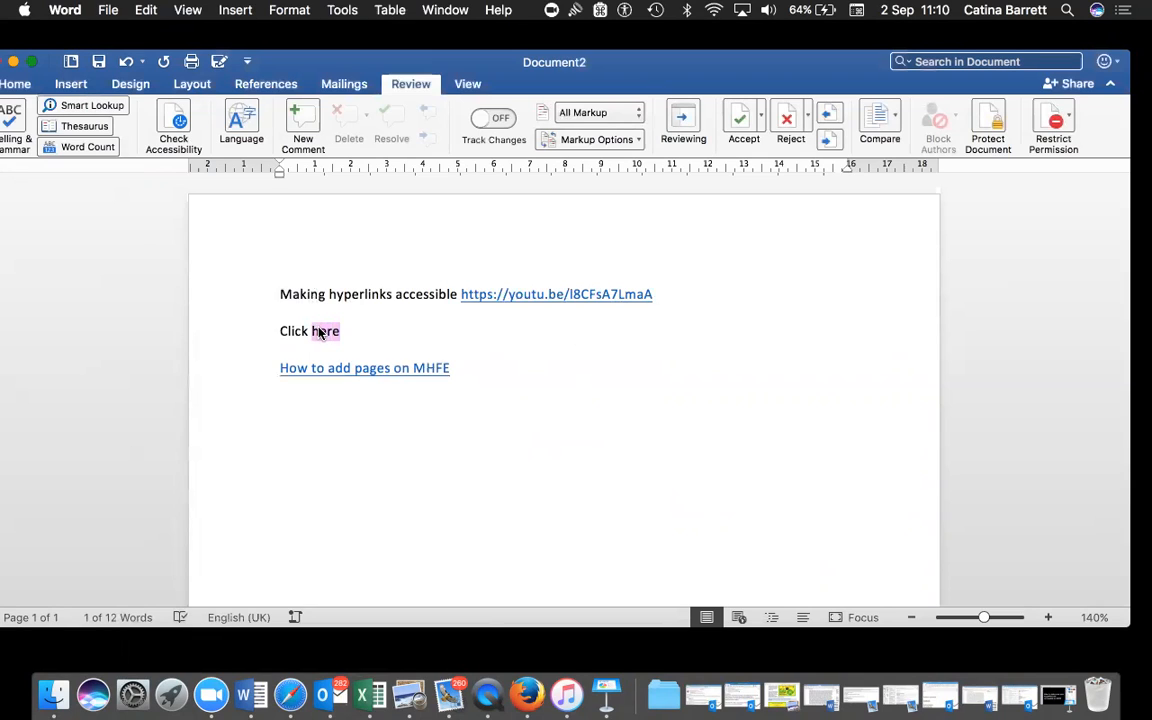
left_click(234, 11)
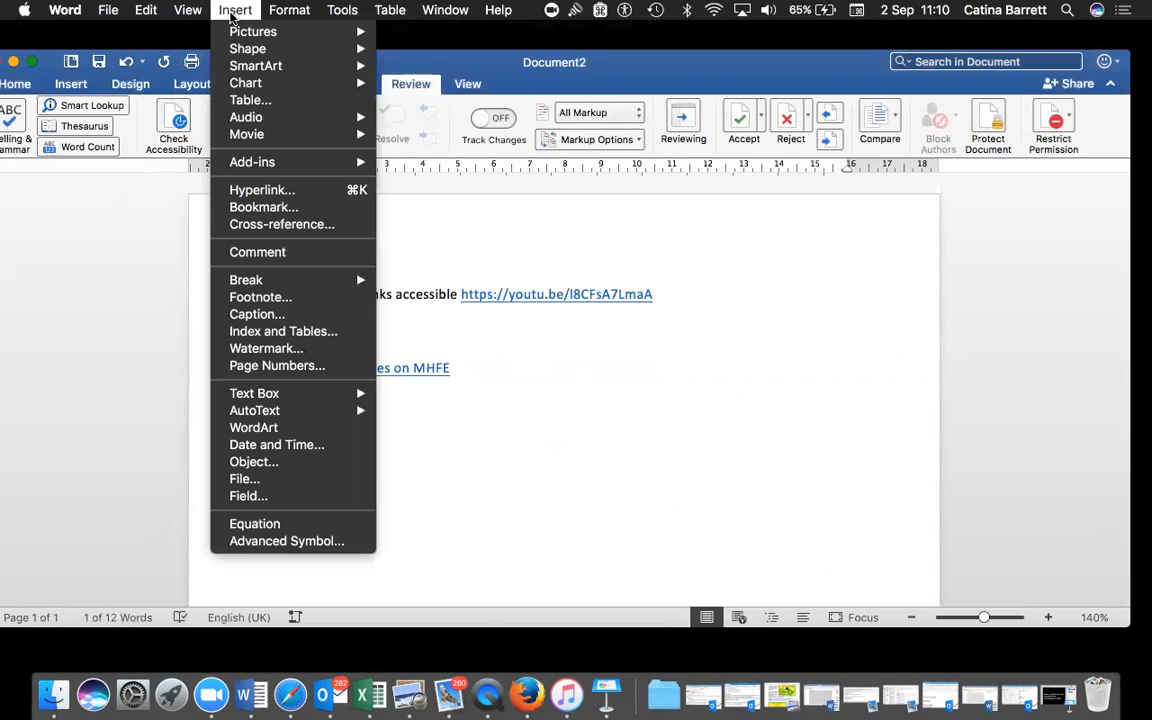
mouse_move(265, 393)
left_click(254, 190)
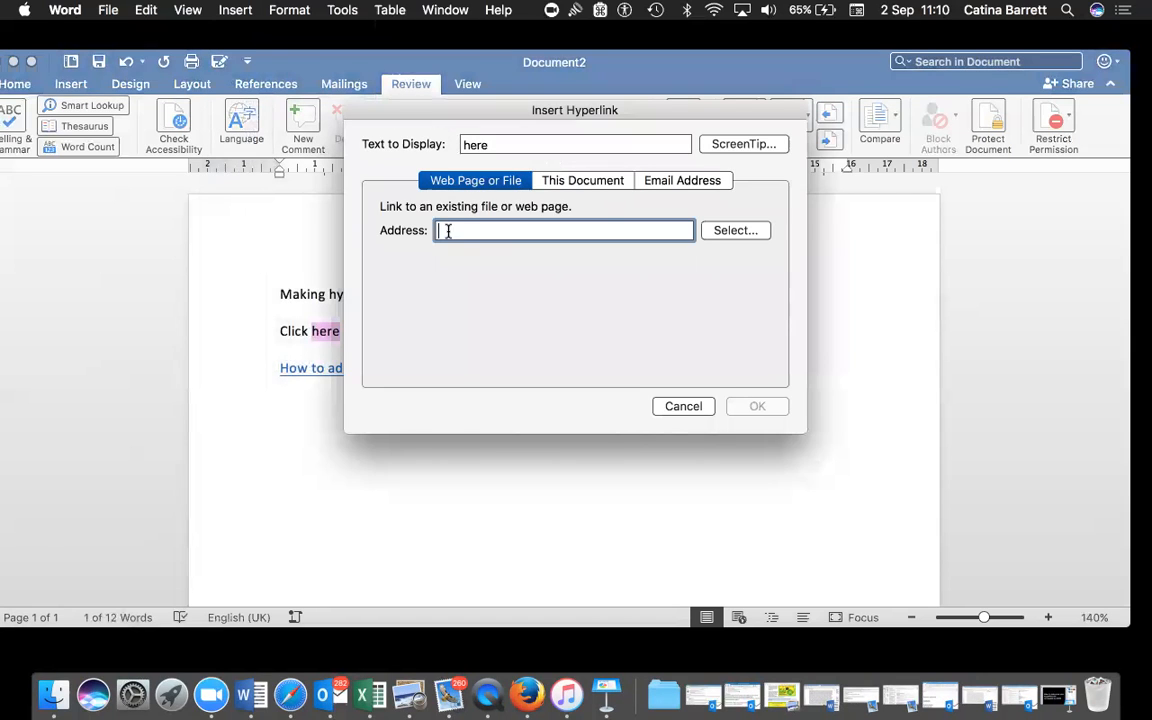
key("super+v")
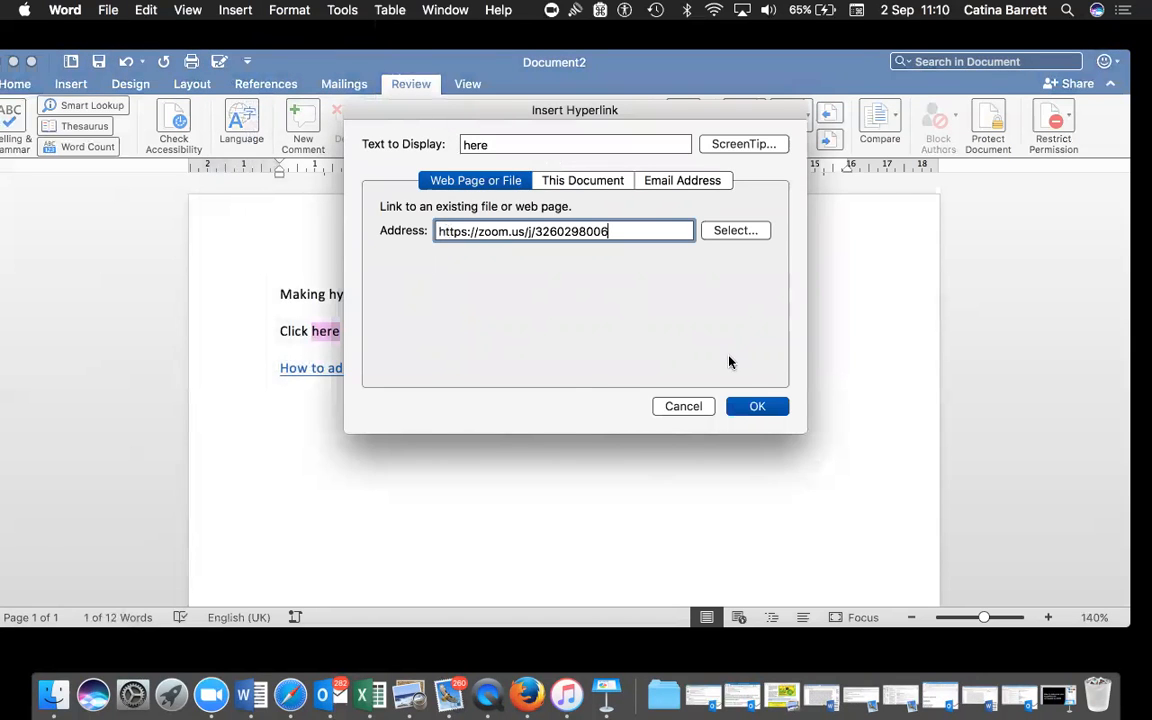
left_click_drag(613, 232, 406, 230)
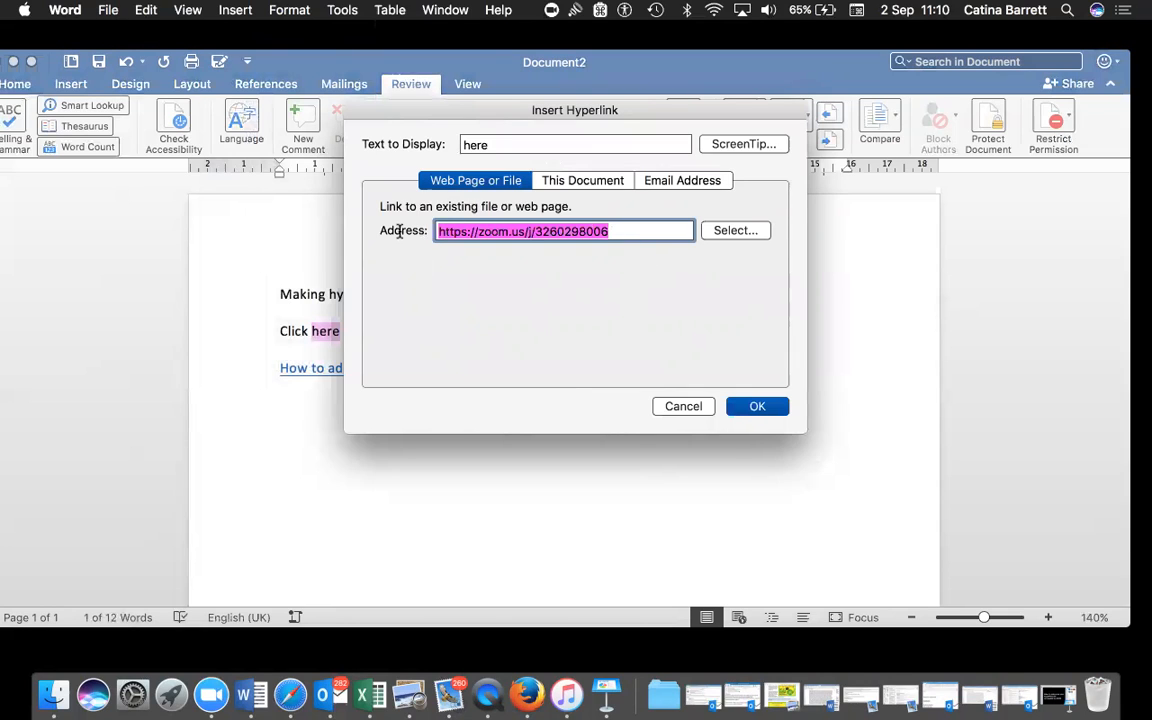
key("BackSpace")
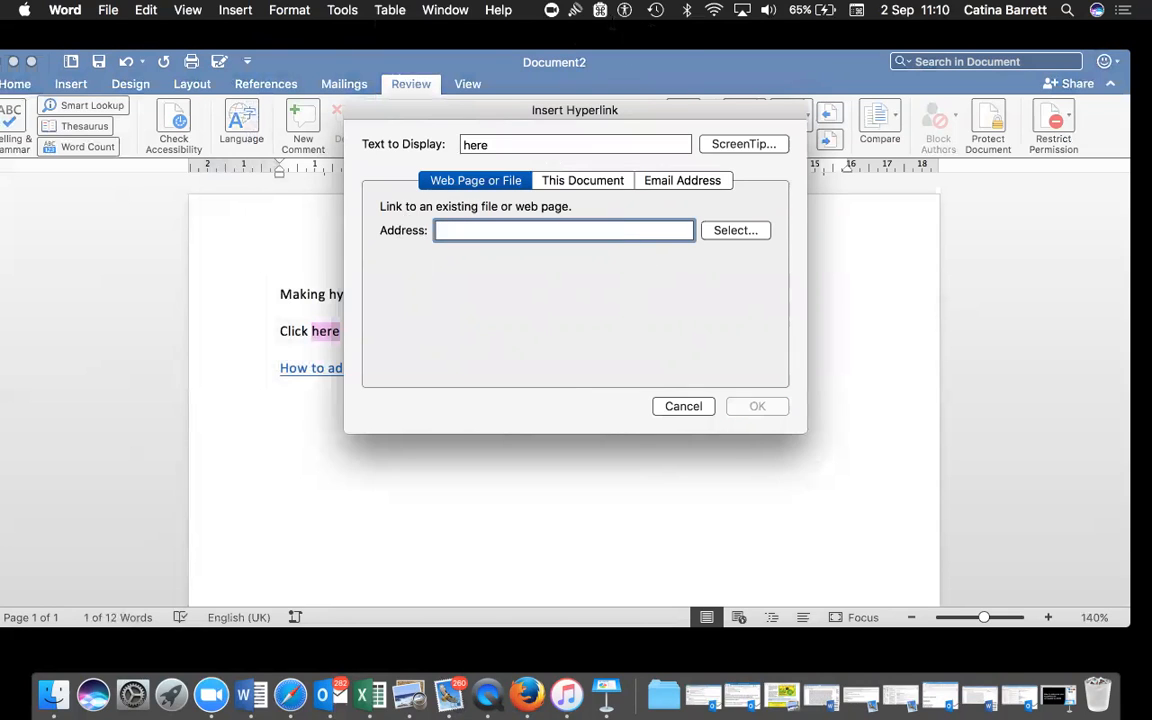
left_click(600, 12)
left_click(600, 16)
left_click(600, 12)
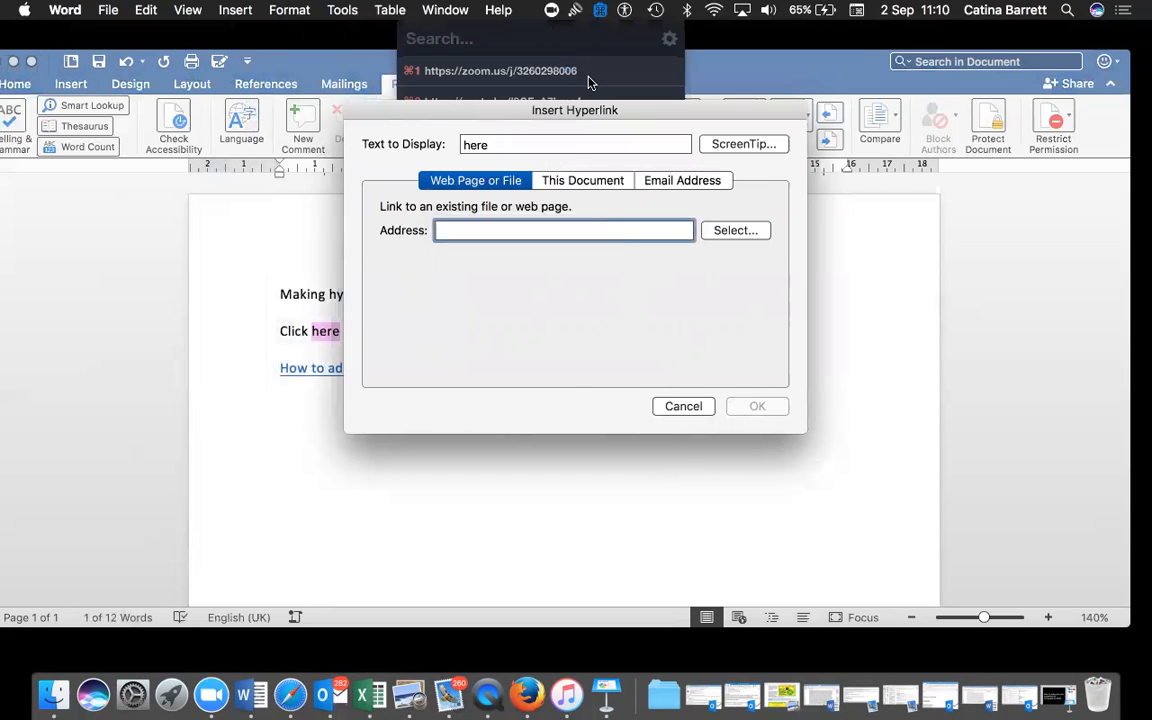
left_click_drag(605, 118, 607, 203)
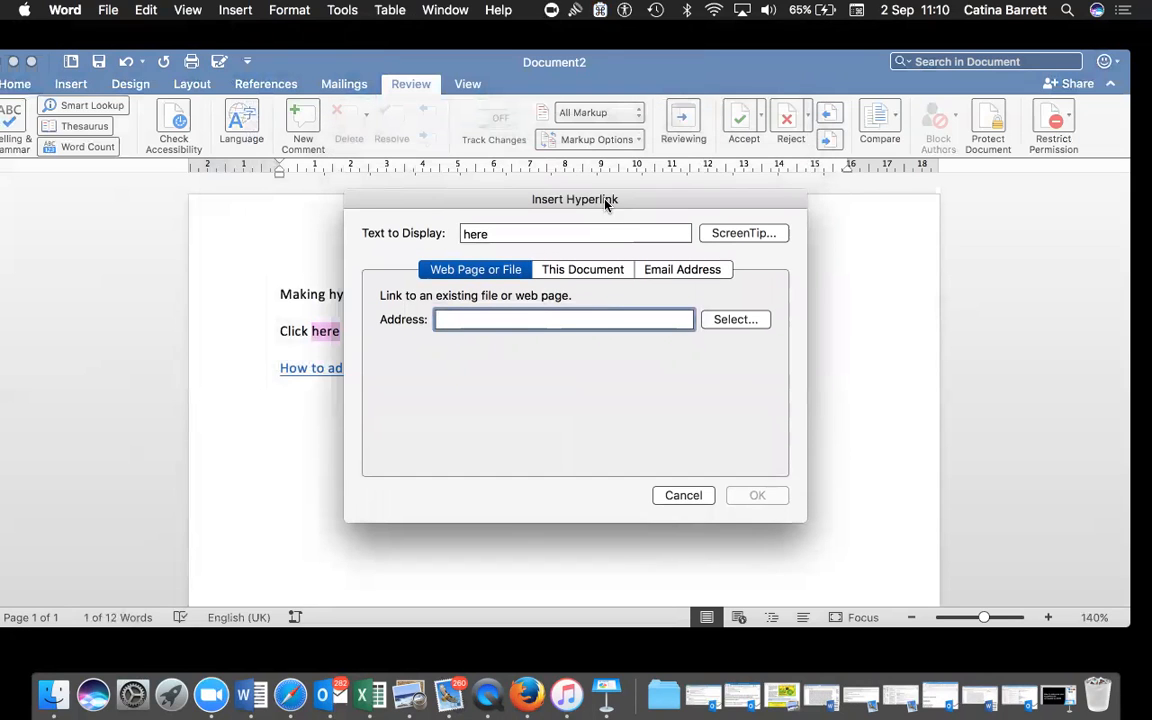
left_click(597, 12)
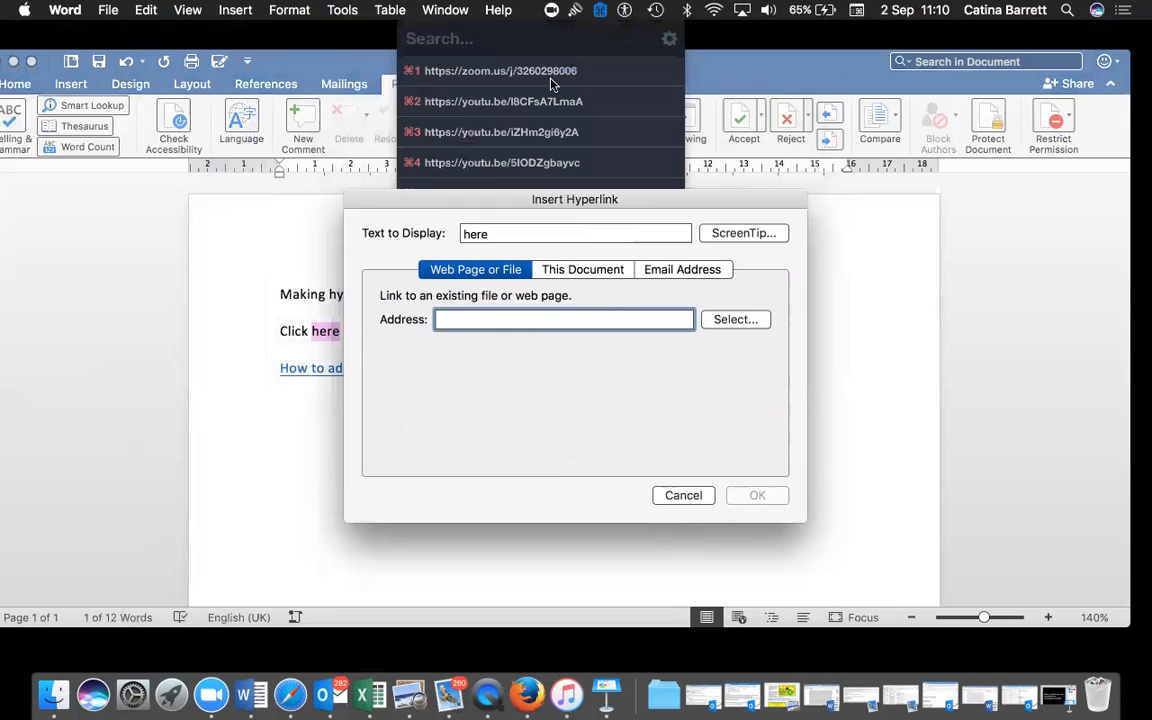
left_click(539, 104)
type("https://youtu.be/l8CFsA7LmaA")
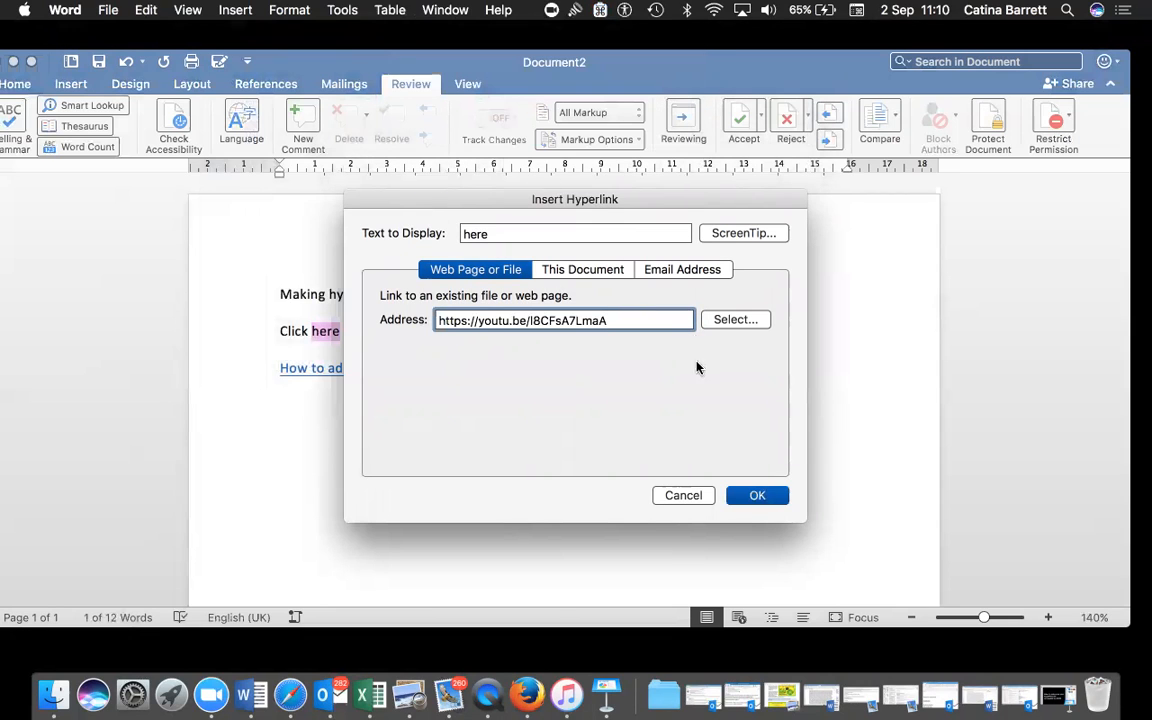
left_click(757, 495)
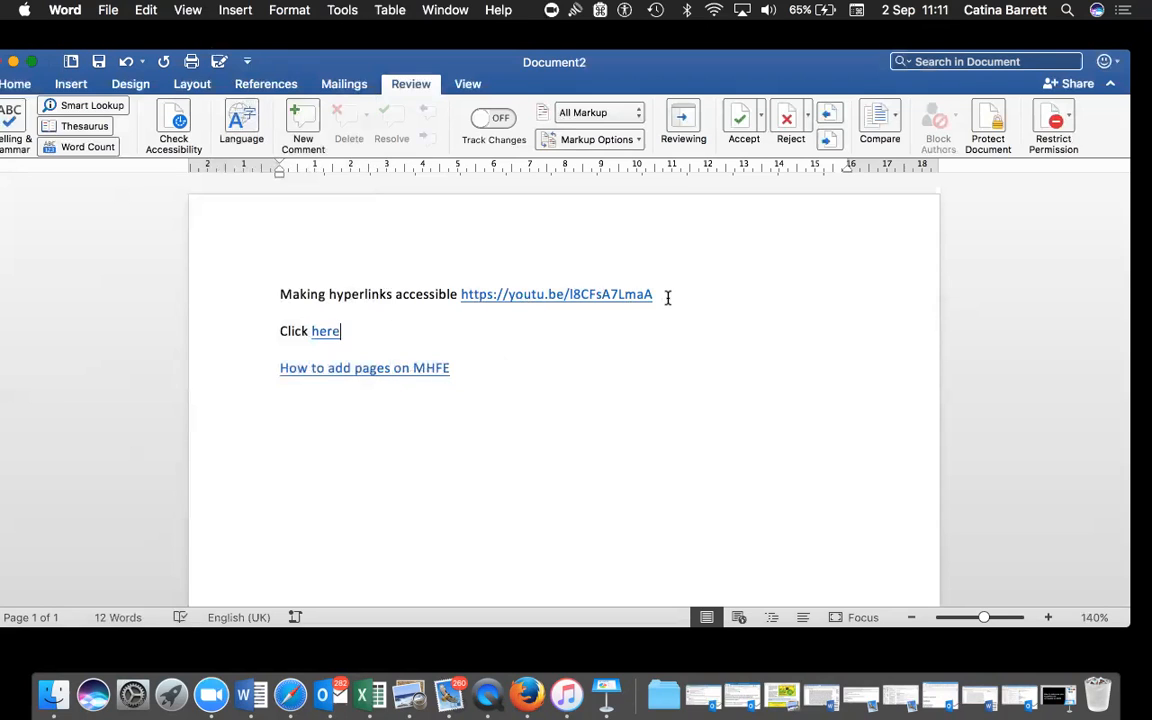
left_click(487, 335)
type(":")
left_click(600, 10)
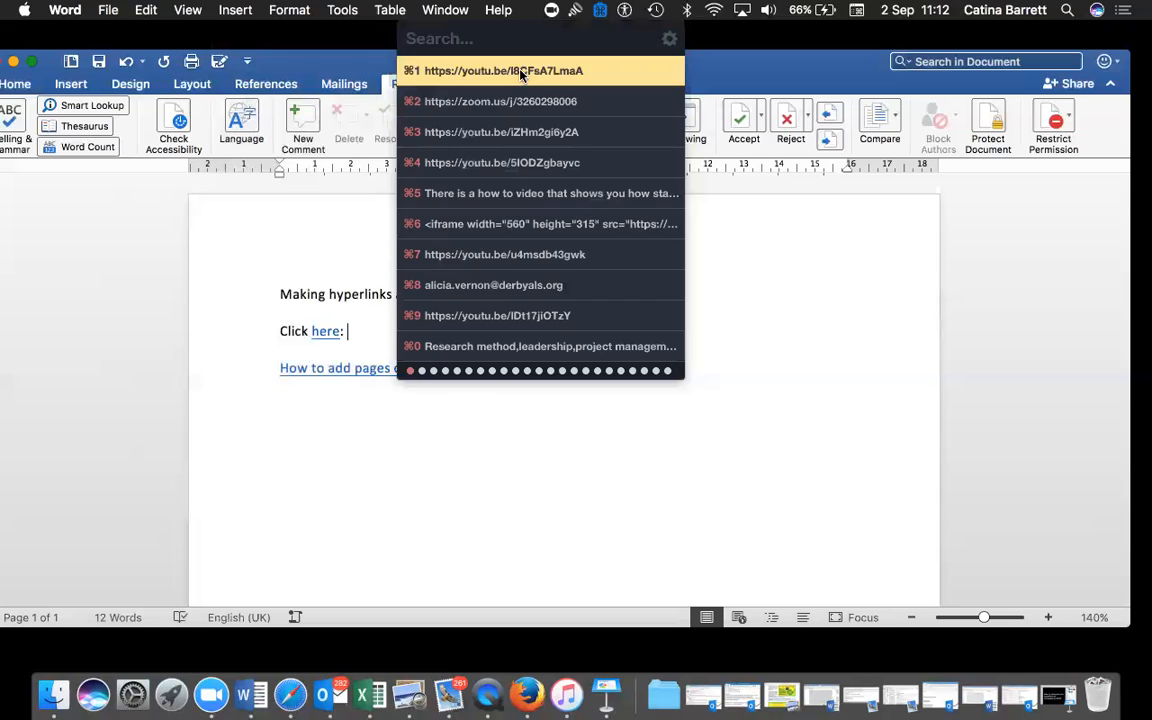
left_click(467, 63)
key("Return")
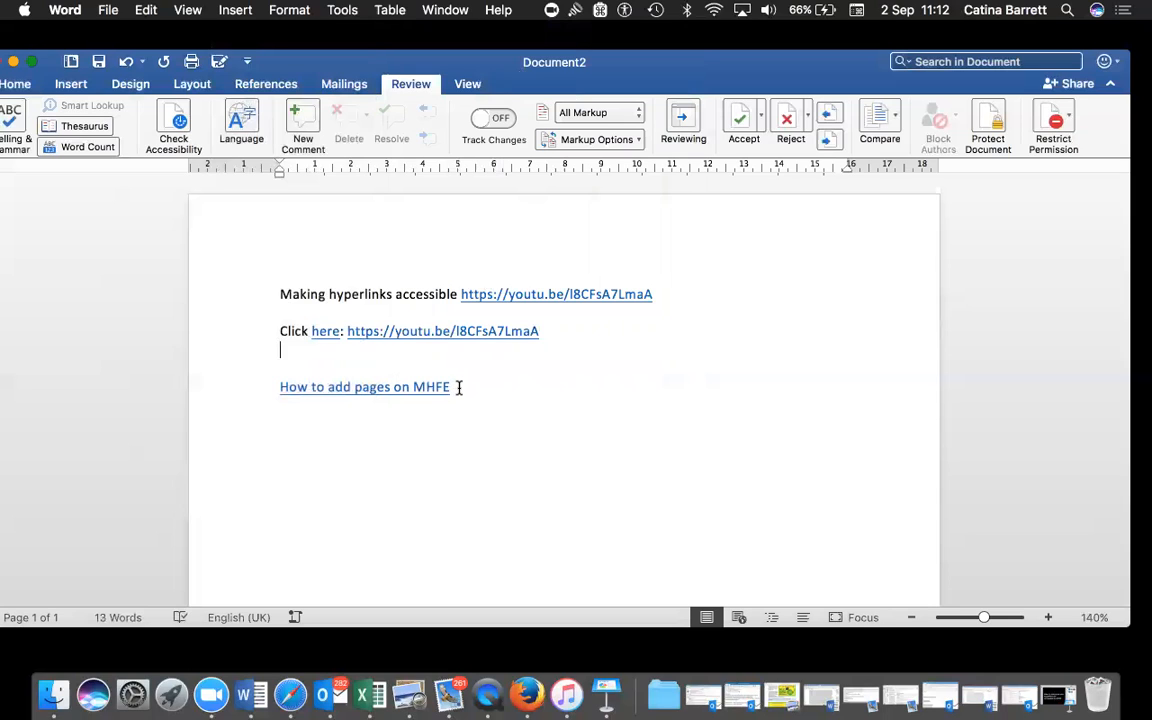
Examine the display text and web address behind the "How to add pages on MHFE" hyperlink
left_click_drag(452, 387, 262, 381)
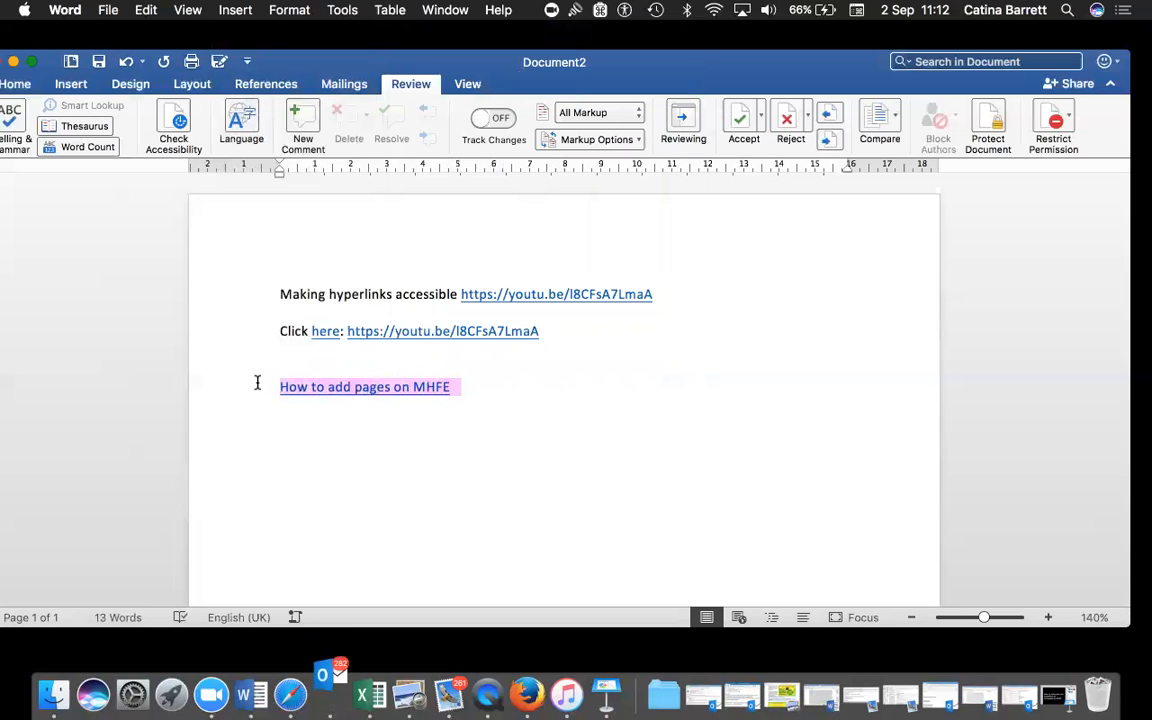
left_click(235, 10)
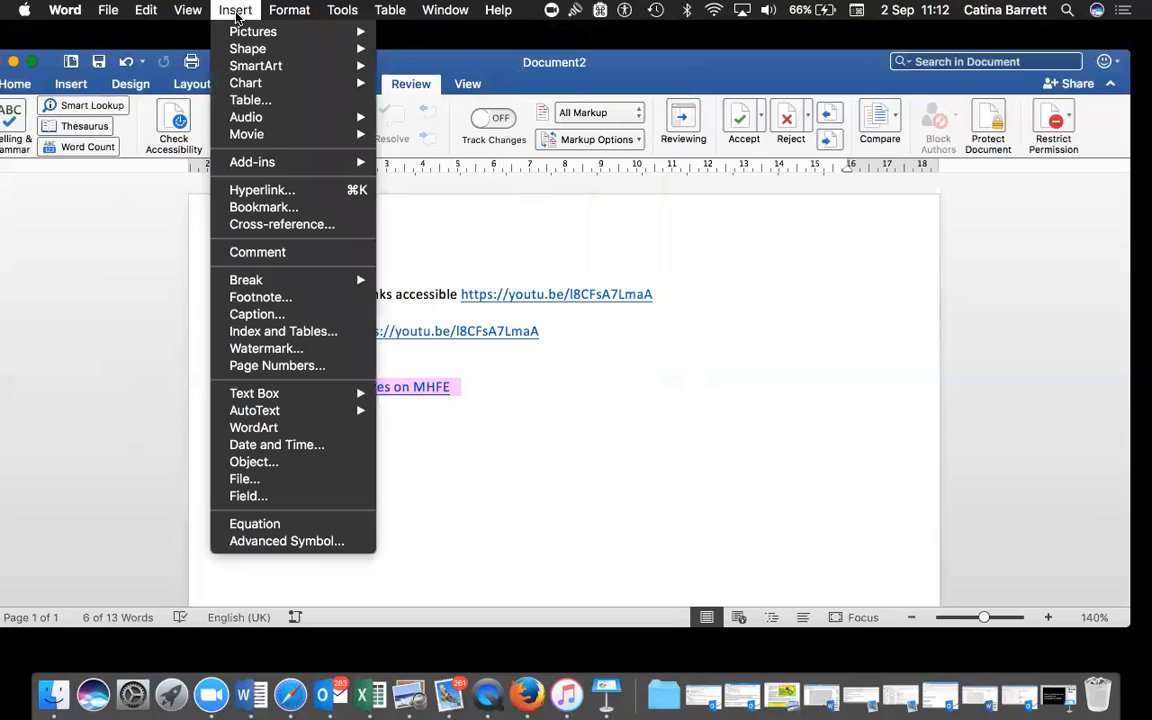
left_click(262, 190)
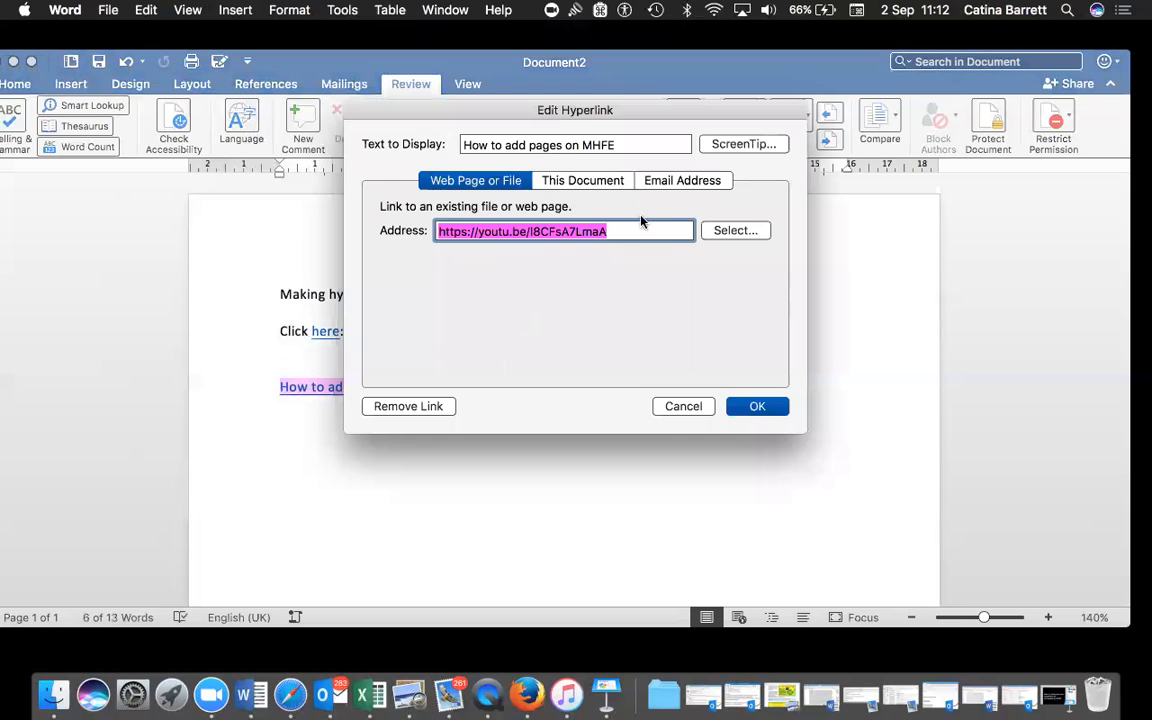
left_click(760, 407)
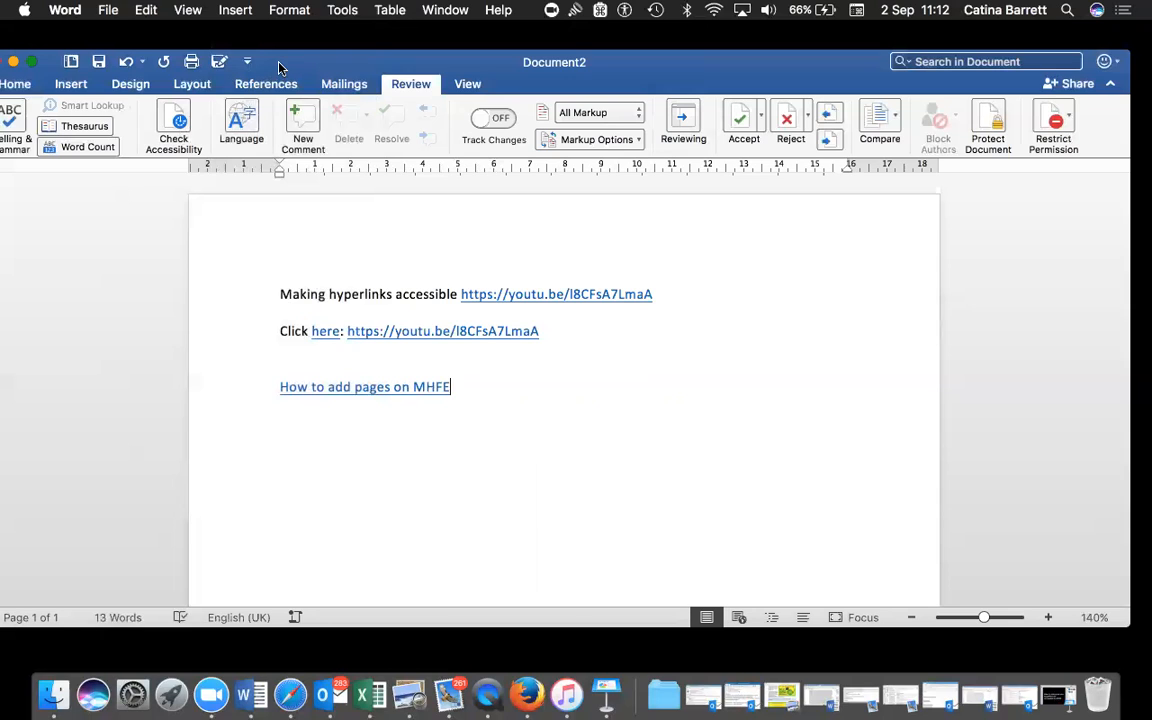
Run the accessibility check on the document
left_click_drag(278, 67, 299, 66)
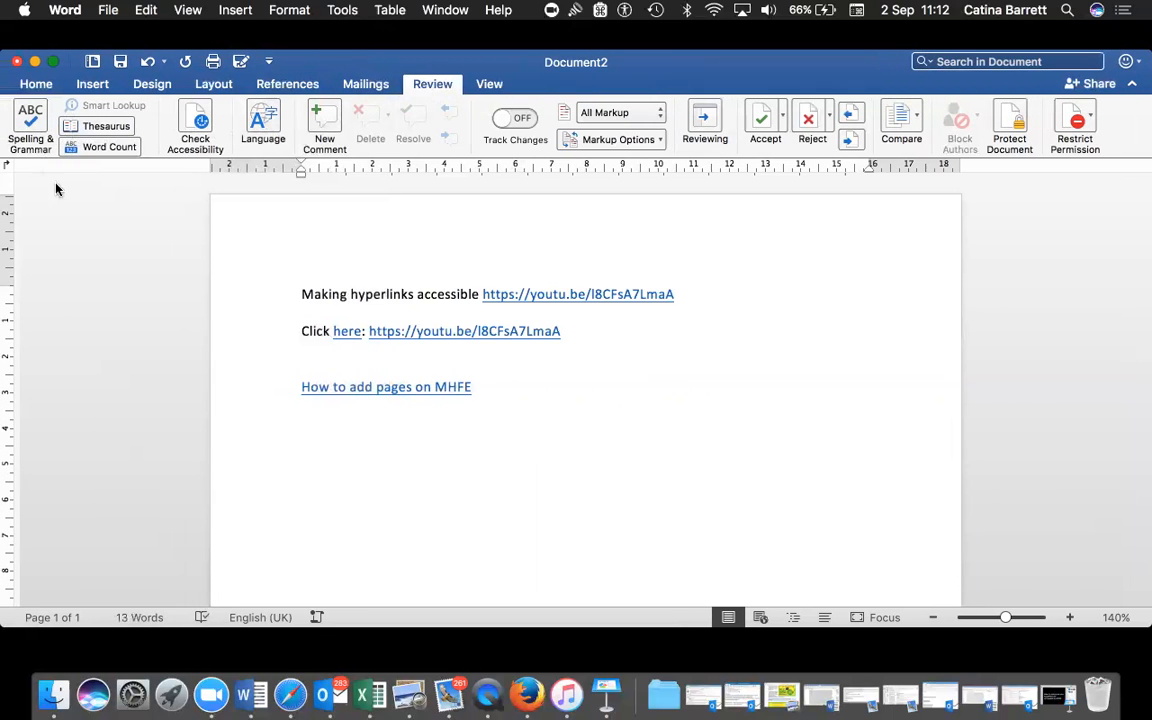
left_click(196, 115)
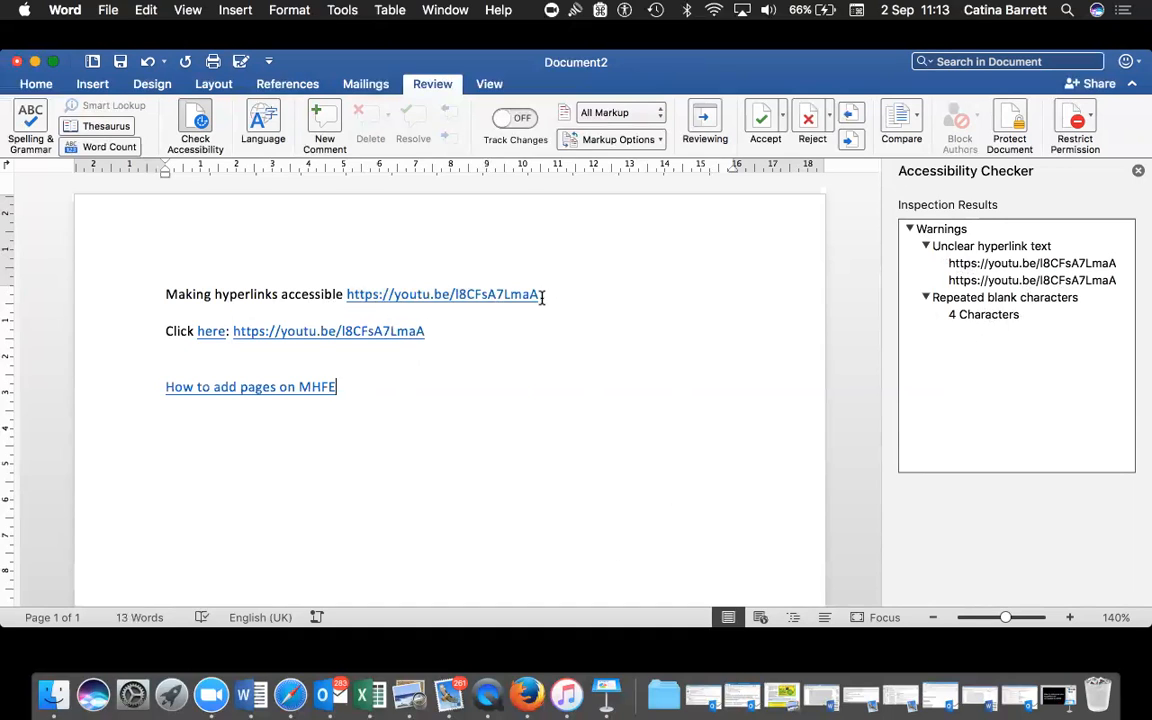
Delete the bare YouTube address after "Making hyperlinks accessible" on the first line
left_click_drag(542, 296, 362, 290)
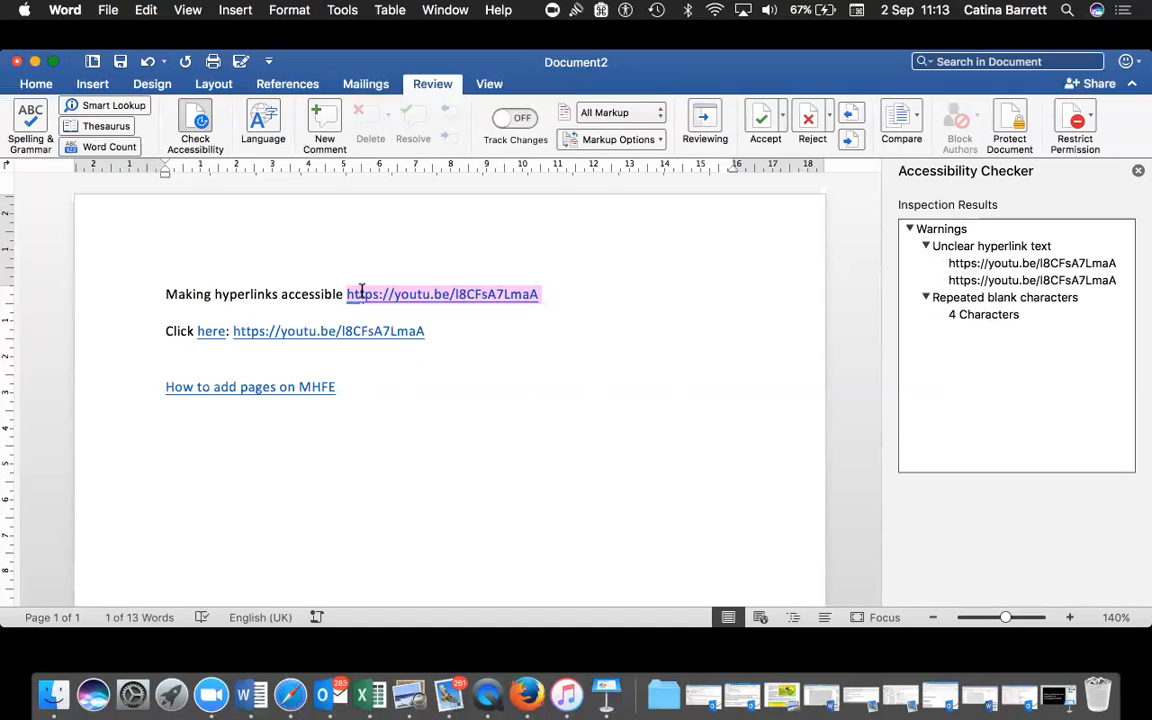
key("BackSpace")
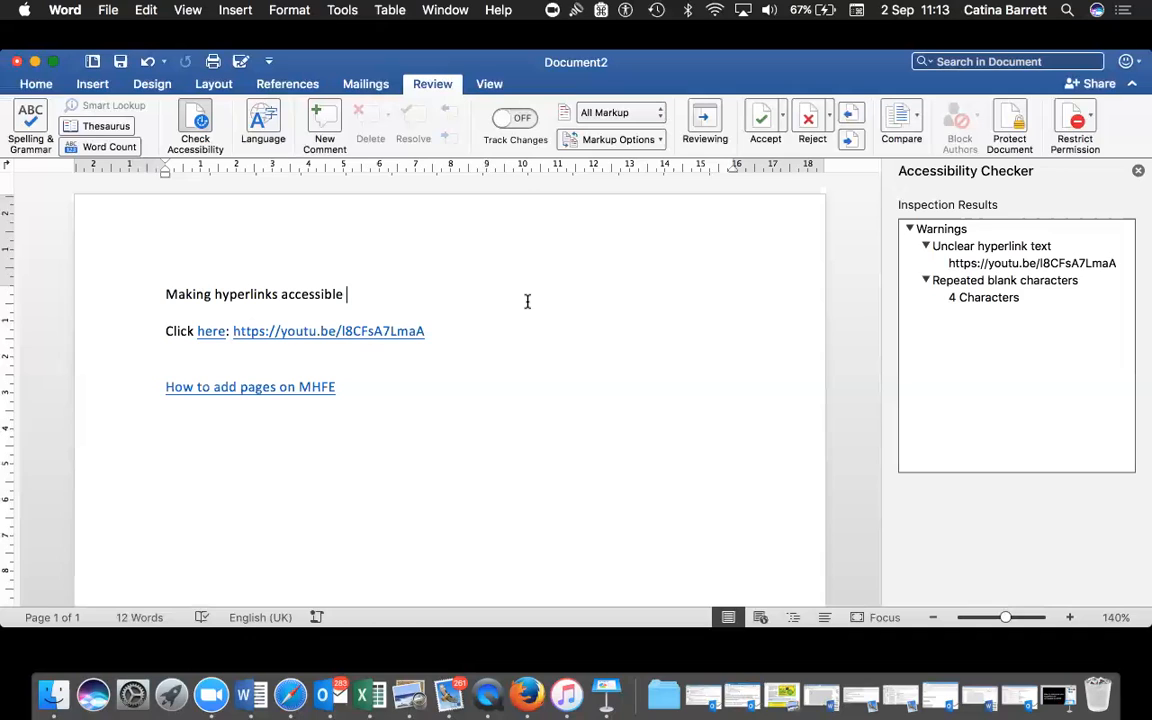
key("super+z")
Delete "here" and the YouTube address after "Click", and remove the blank line below it
left_click_drag(428, 331, 197, 336)
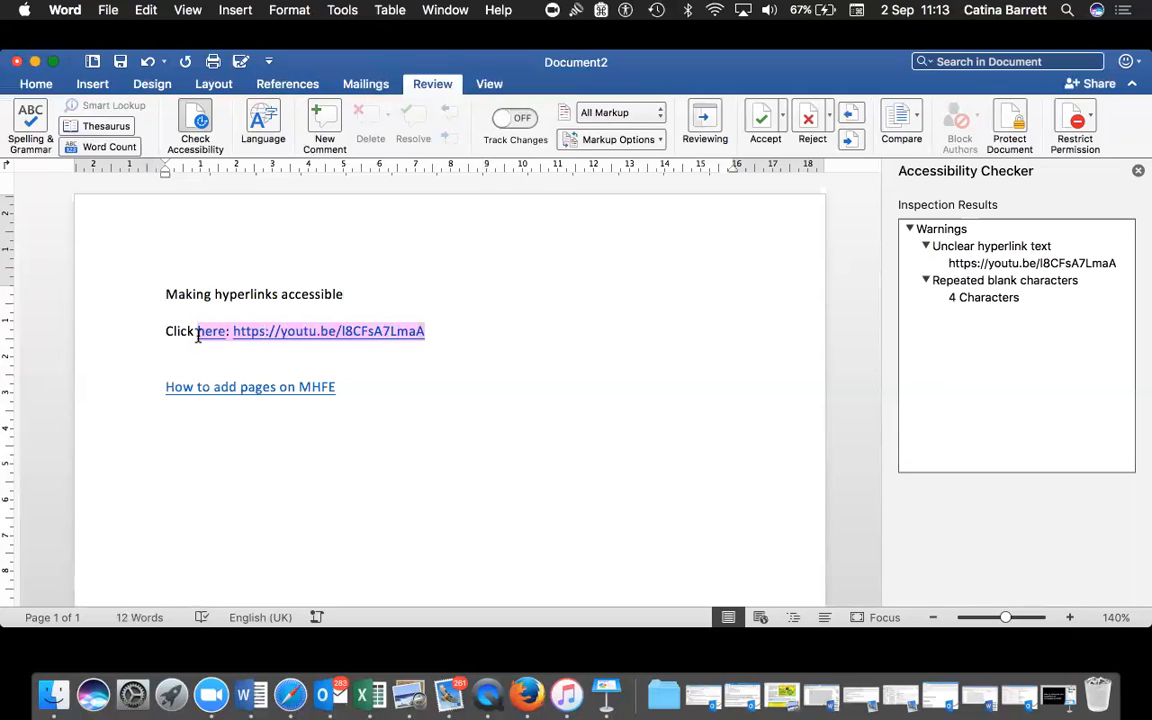
key("BackSpace")
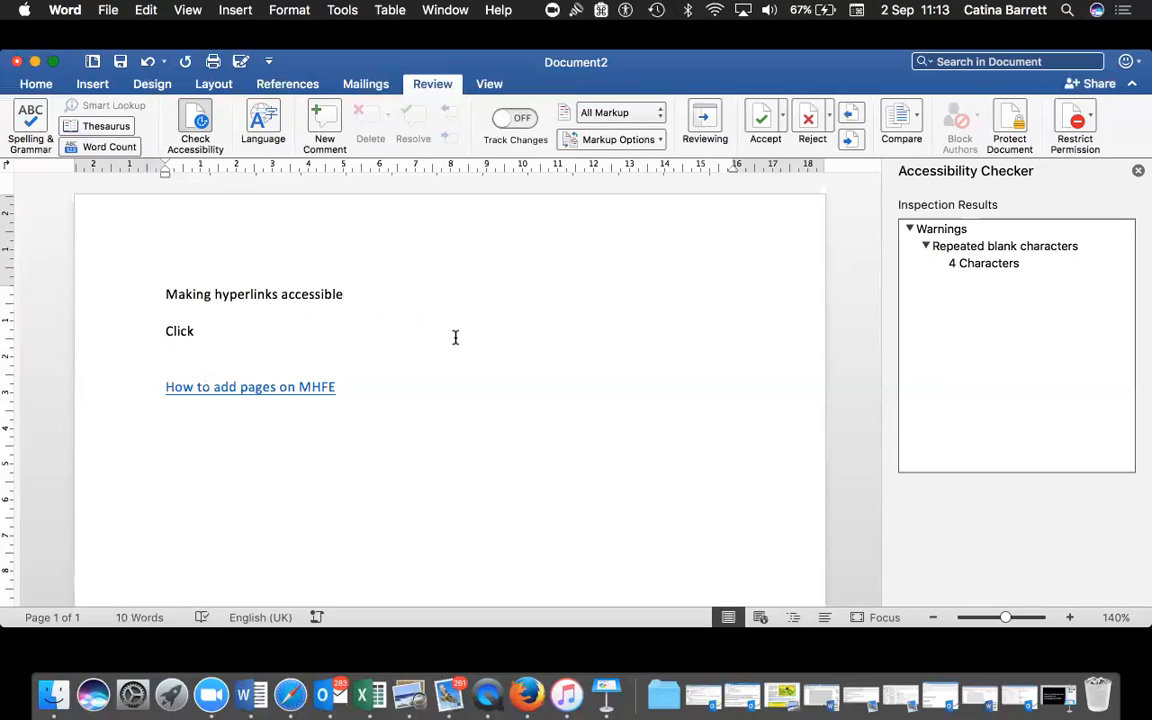
left_click(201, 355)
key("Delete")
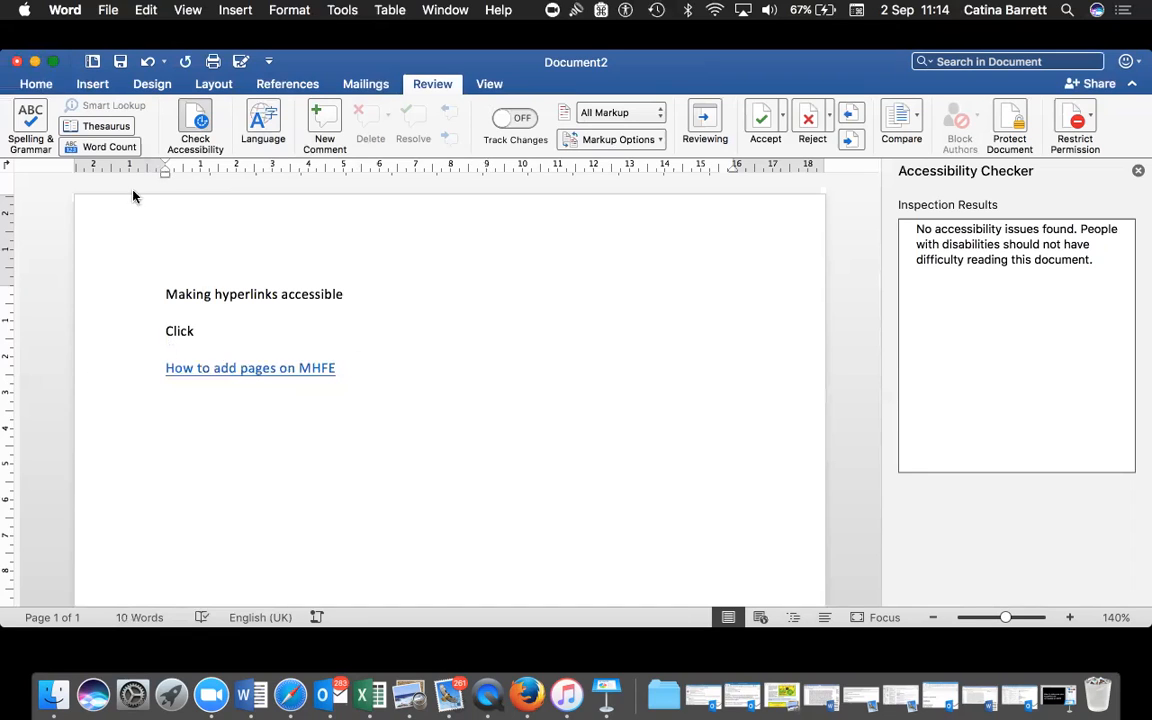
left_click(350, 295)
left_click_drag(301, 292, 160, 293)
key("super+c")
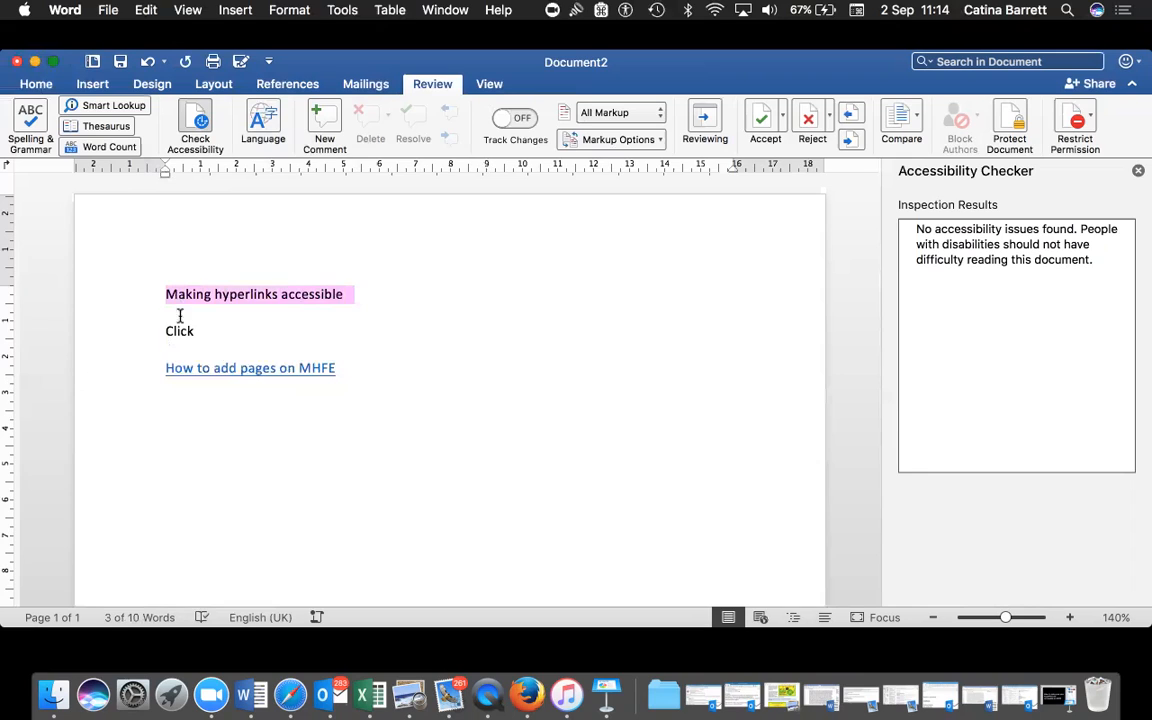
left_click_drag(200, 334, 161, 336)
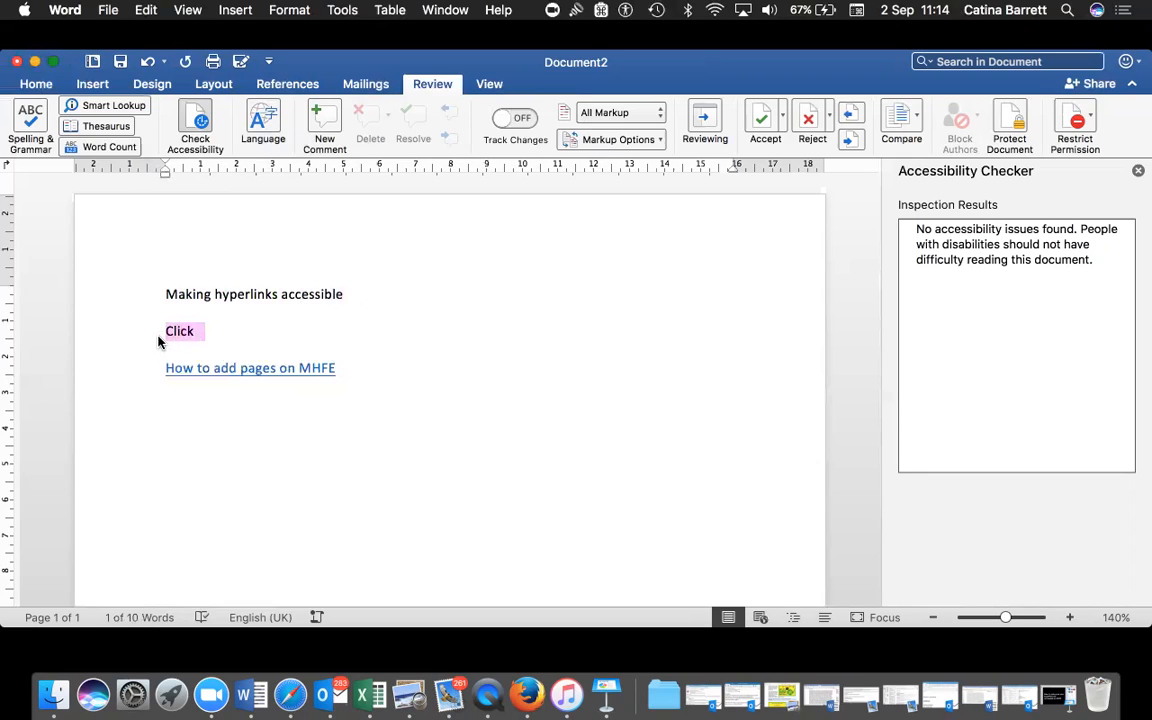
left_click_drag(345, 368, 156, 364)
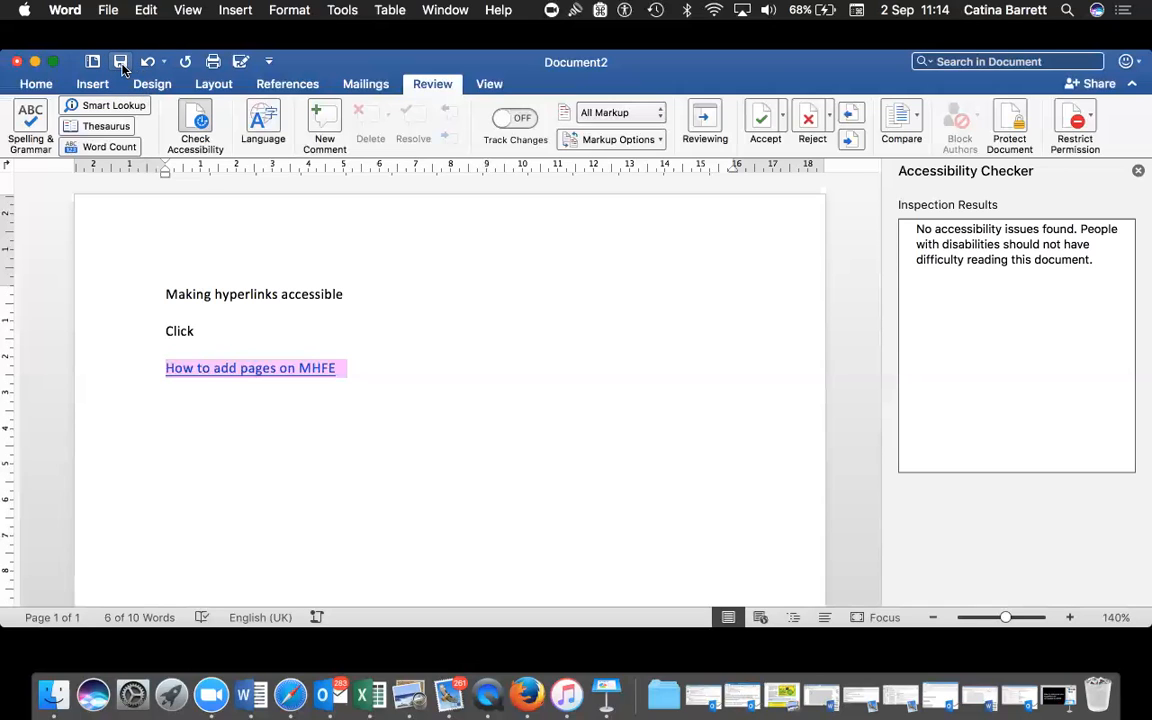
Minimize the document and switch to the Create Basic page form on the MHFE site in Safari
left_click(35, 62)
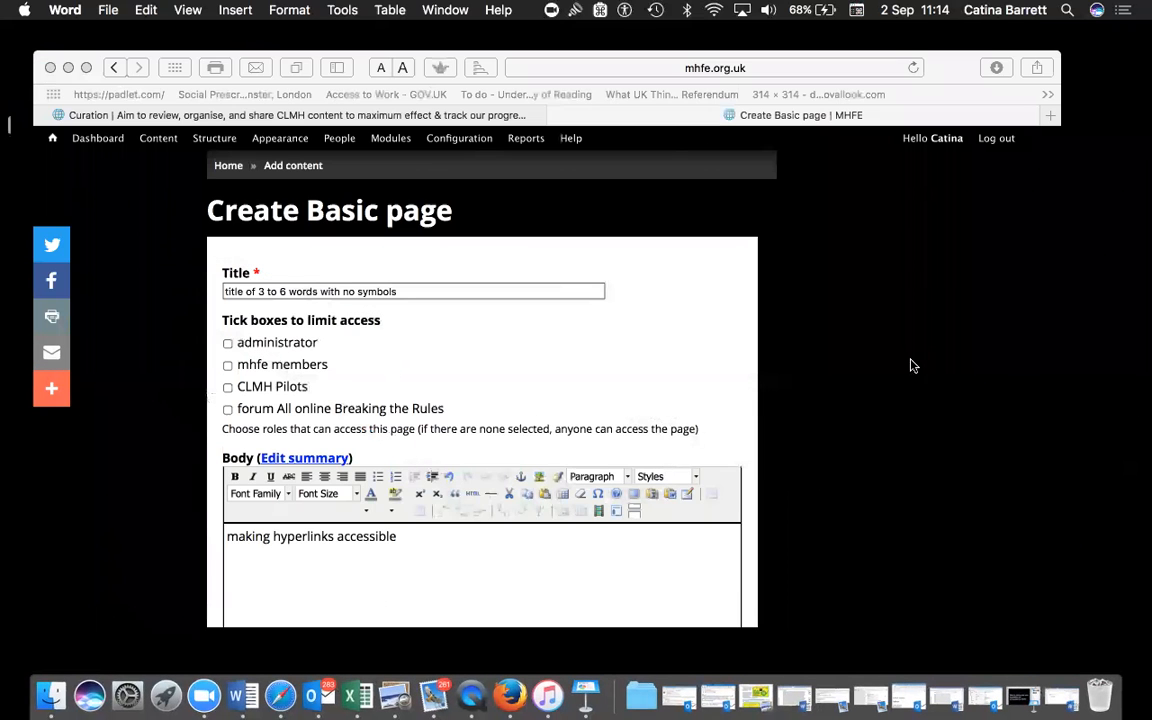
mouse_move(941, 75)
left_mouse_down()
mouse_move(936, 54)
mouse_move(963, 76)
left_mouse_up()
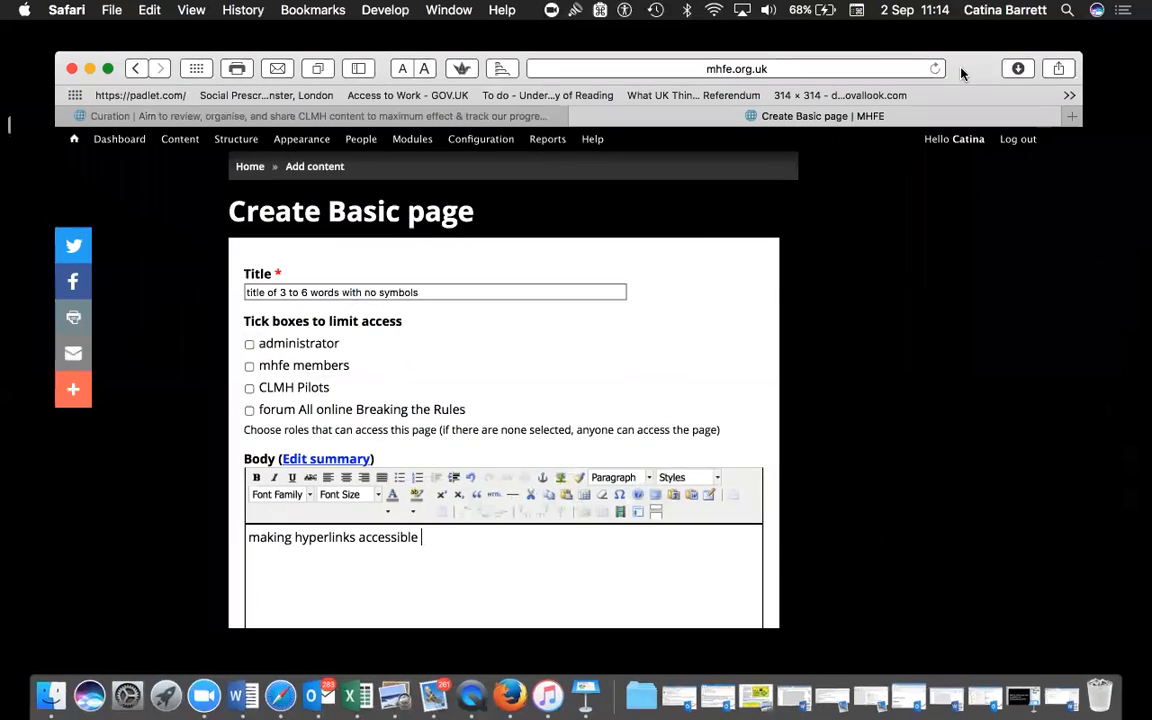
scroll(926, 425, "up", 3)
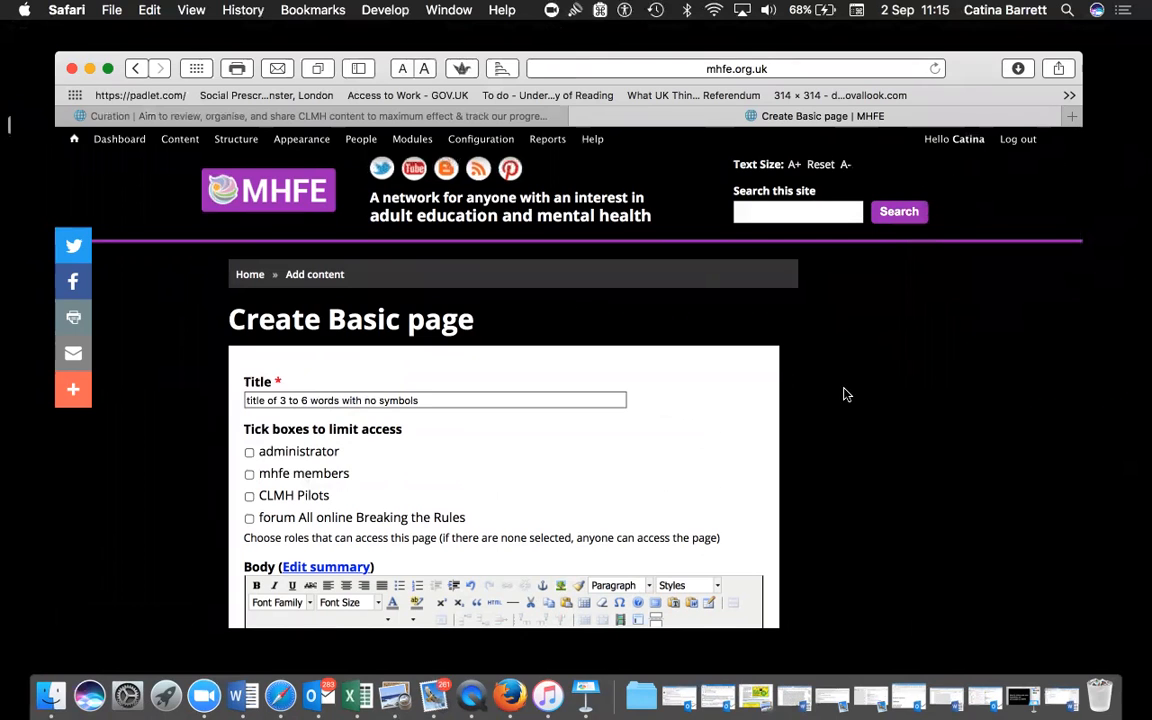
scroll(440, 365, "down", 1)
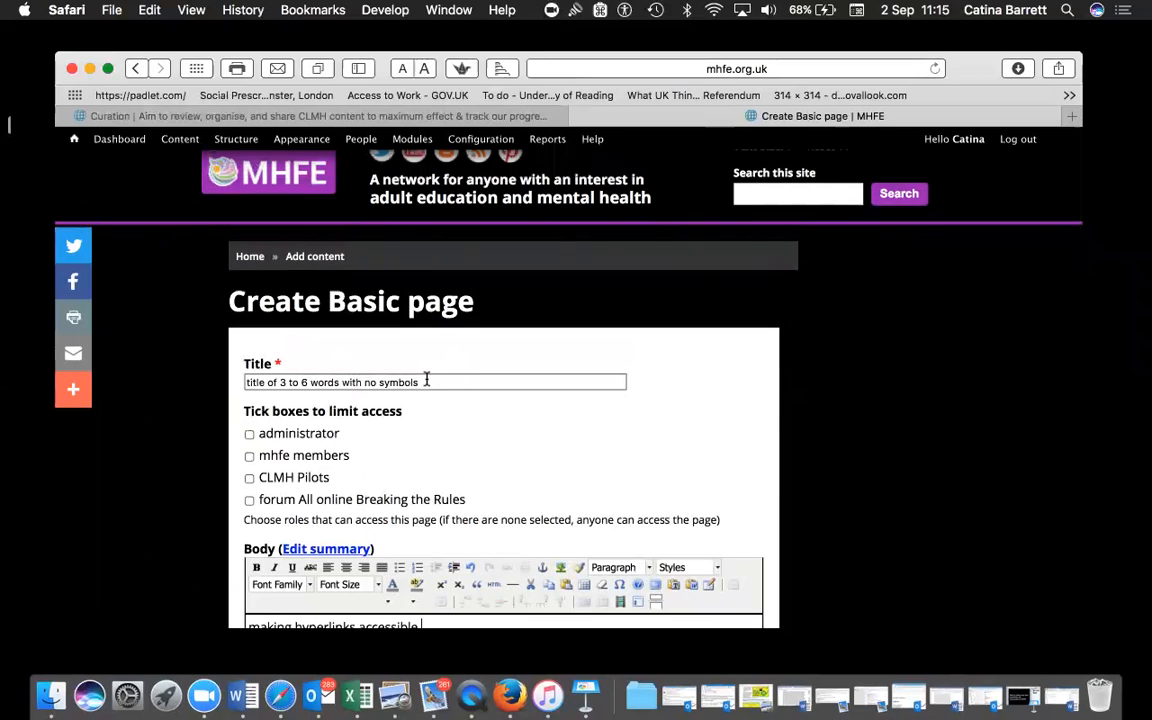
Replace the placeholder page title with "Making hyperlinks accessible" from the clipboard history
left_click(421, 382)
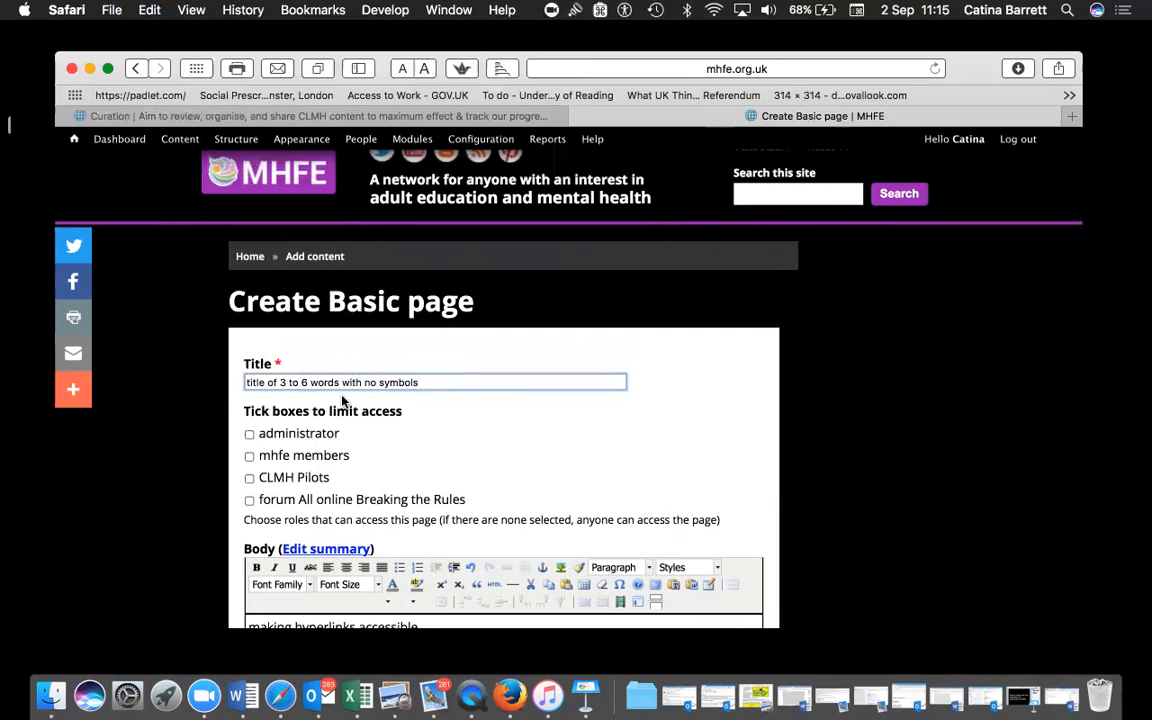
left_click_drag(420, 382, 239, 382)
key("BackSpace")
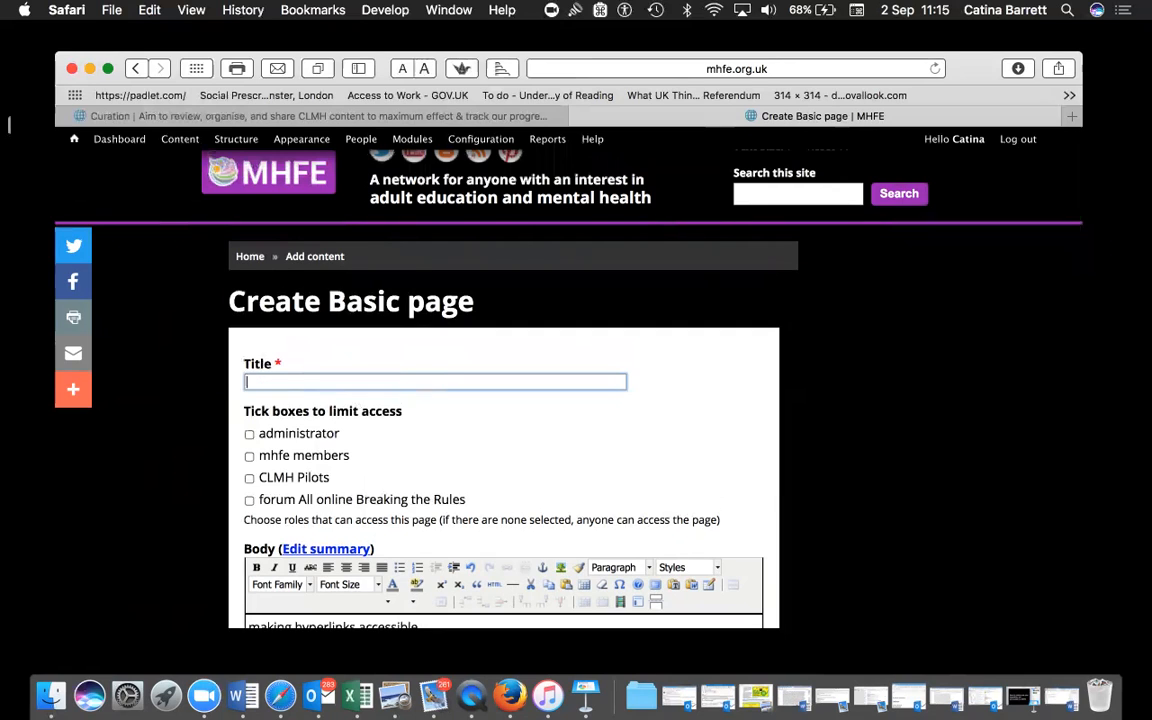
left_click(600, 10)
left_click(485, 134)
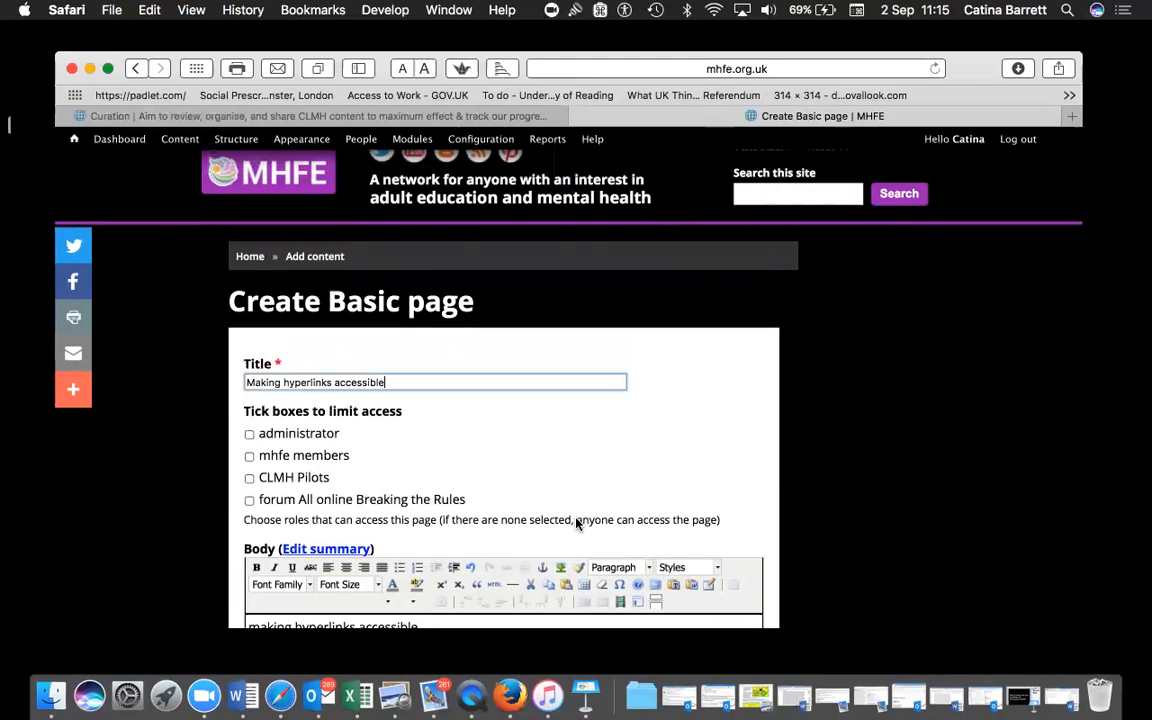
scroll(643, 535, "down", 1)
scroll(643, 535, "down", 1)
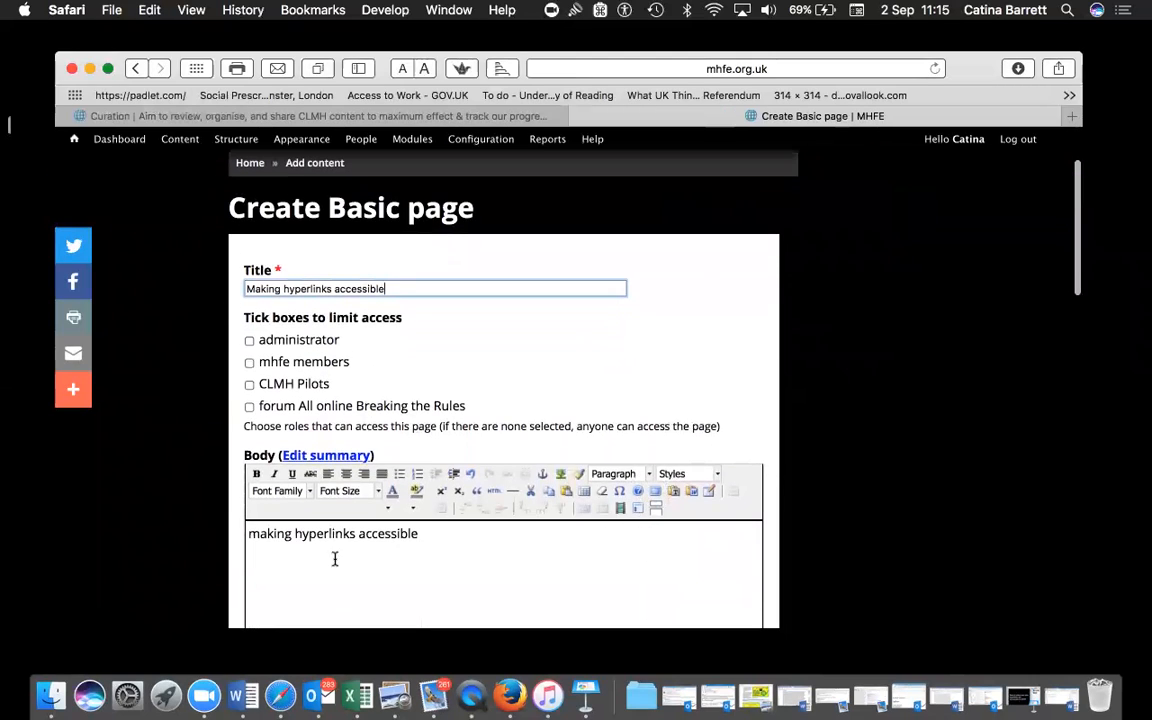
left_click(433, 540)
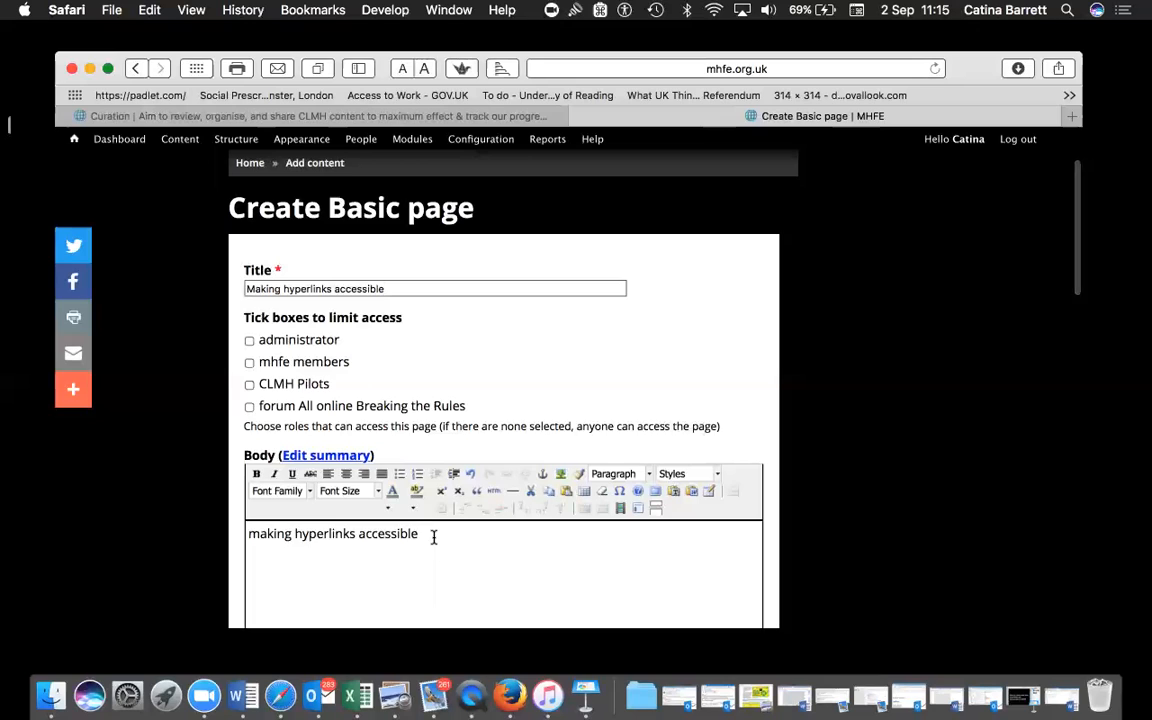
key("Return")
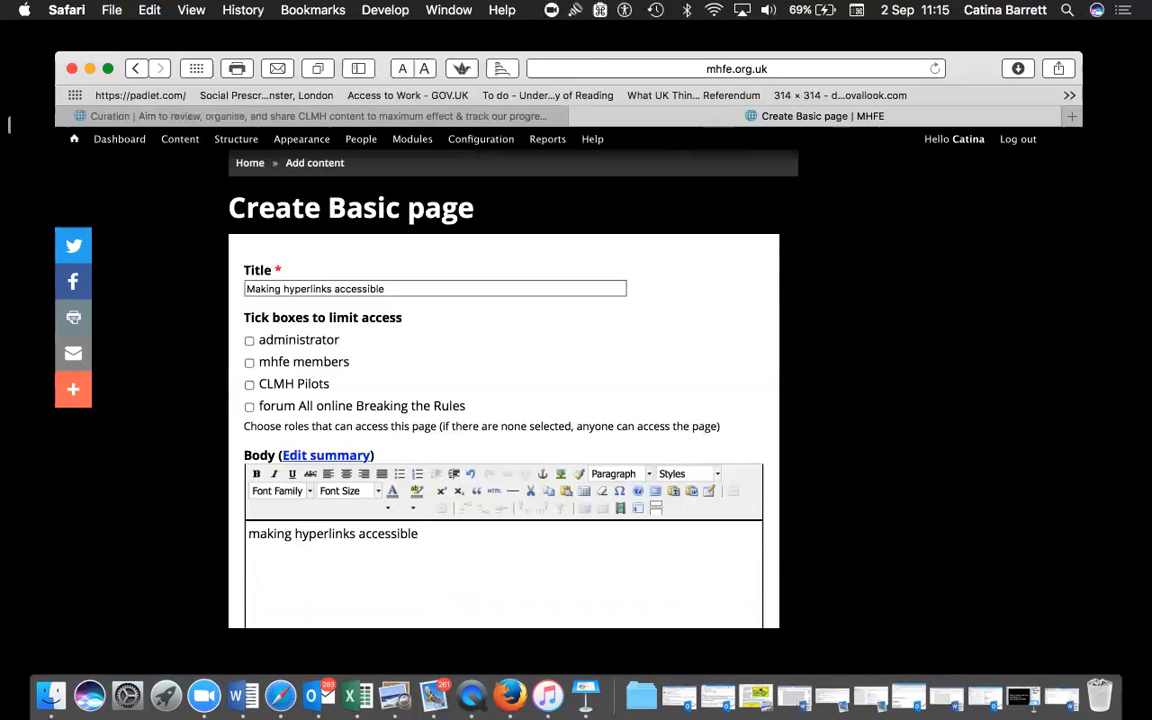
left_click(600, 10)
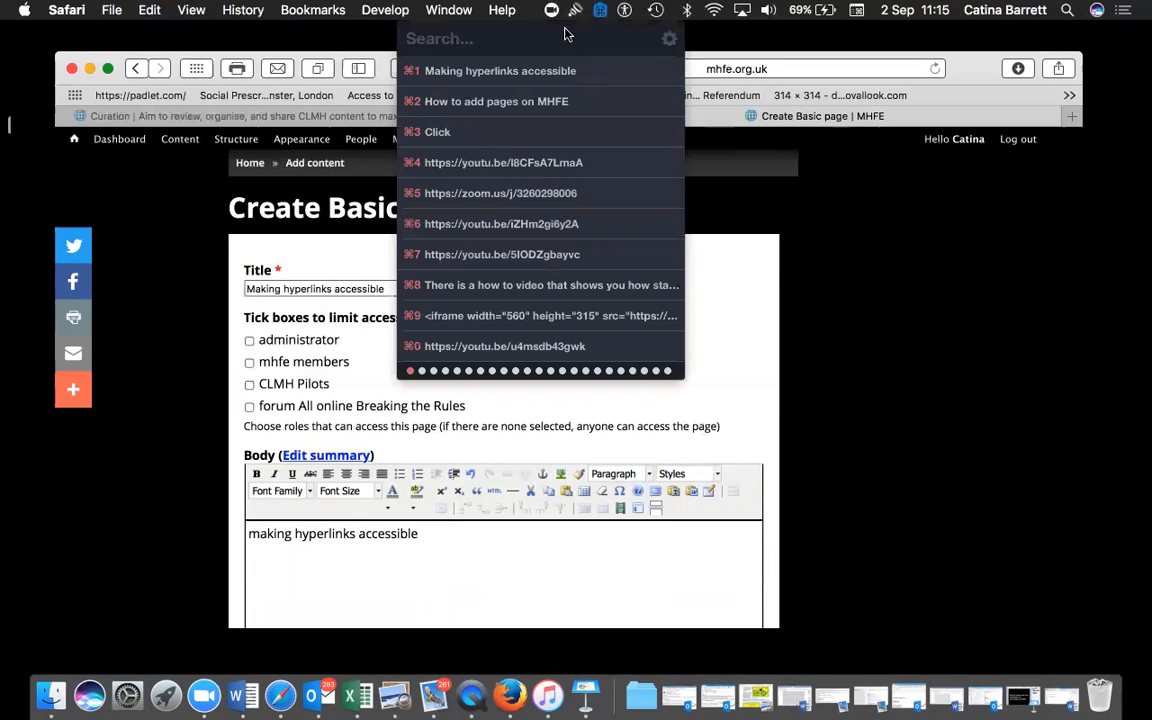
left_click(364, 577)
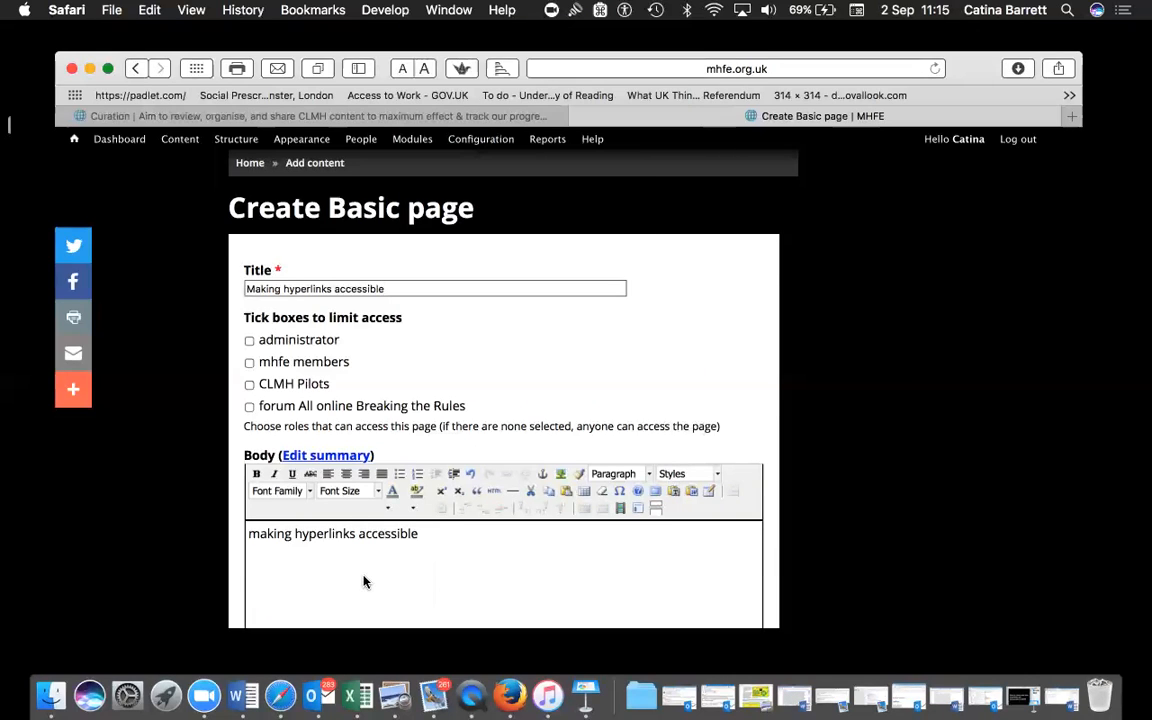
left_click(433, 536)
type("here")
left_click(600, 10)
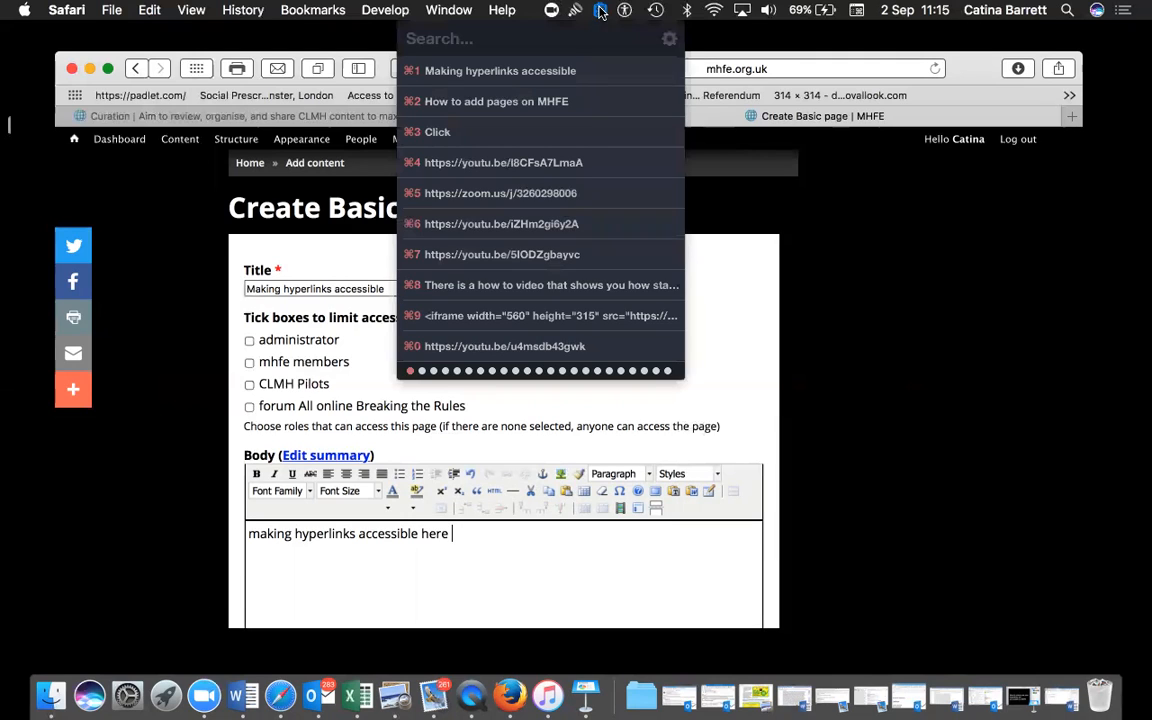
left_click(533, 171)
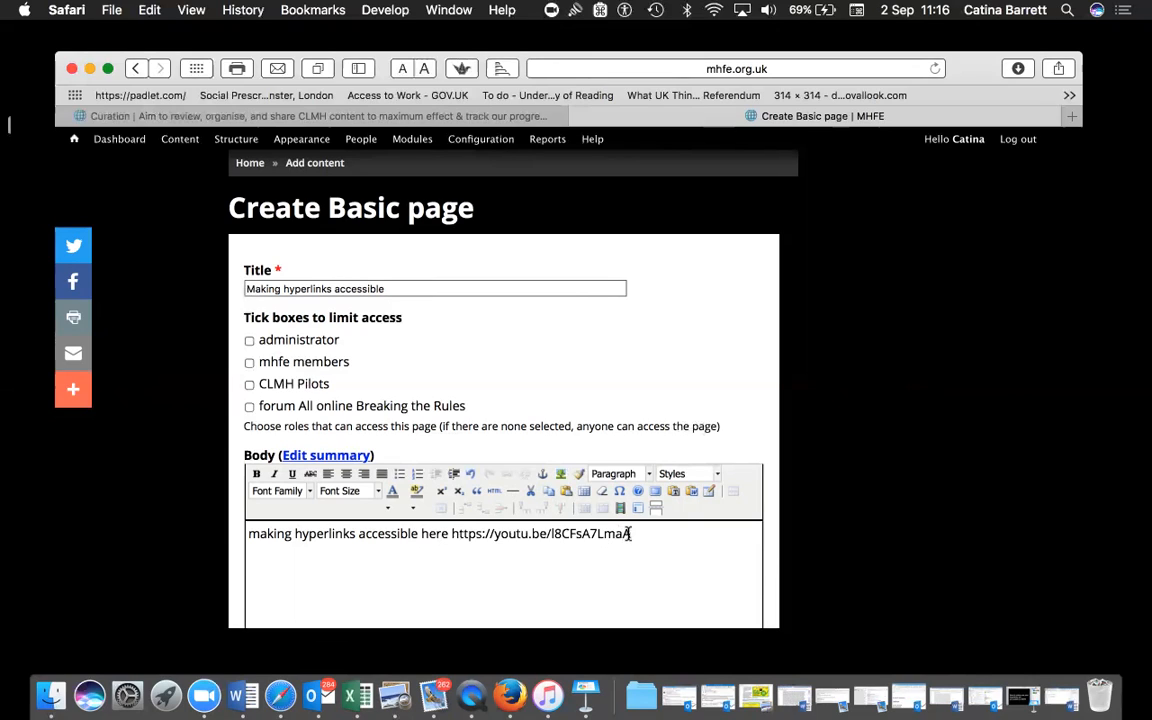
Delete "here" and the bare YouTube address after "making hyperlinks accessible" in the body
key("BackSpace")
key("BackSpace")
key("BackSpace")
key("BackSpace")
key("BackSpace")
key("BackSpace")
key("BackSpace")
key("BackSpace")
key("BackSpace")
key("BackSpace")
key("BackSpace")
key("BackSpace")
key("BackSpace")
key("BackSpace")
key("BackSpace")
key("BackSpace")
key("BackSpace")
key("BackSpace")
key("BackSpace")
key("BackSpace")
key("BackSpace")
key("BackSpace")
key("BackSpace")
key("BackSpace")
key("BackSpace")
key("BackSpace")
key("BackSpace")
key("BackSpace")
key("BackSpace")
key("BackSpace")
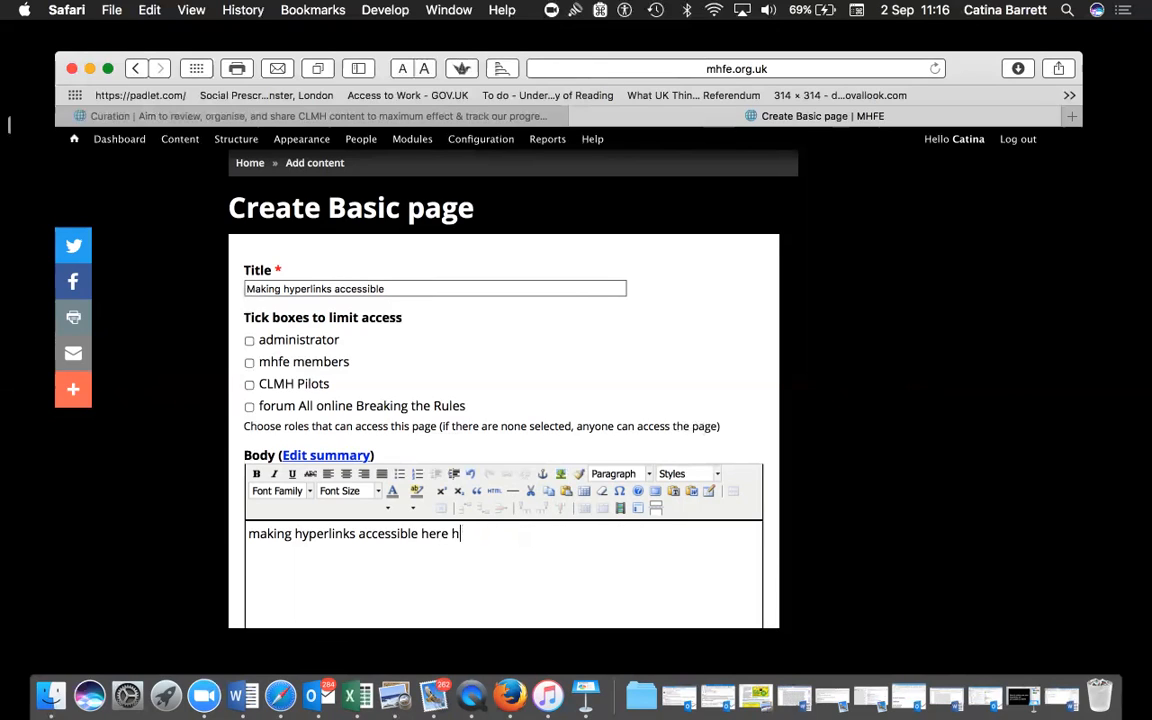
key("BackSpace")
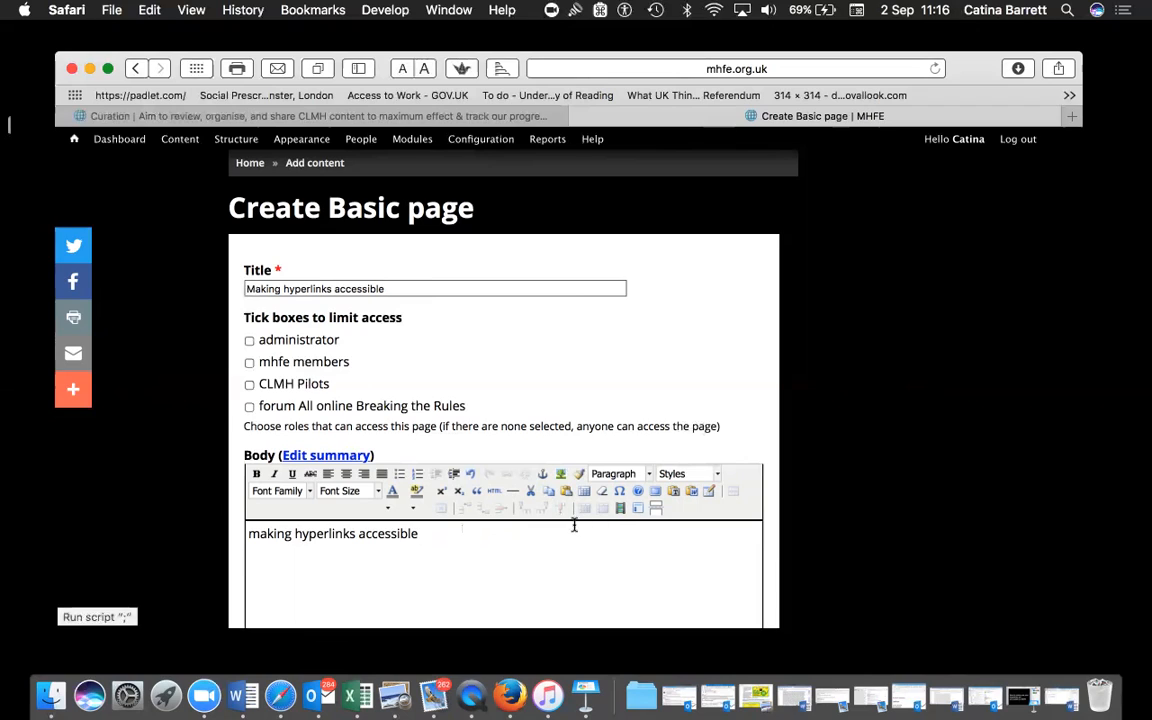
left_click_drag(423, 533, 239, 537)
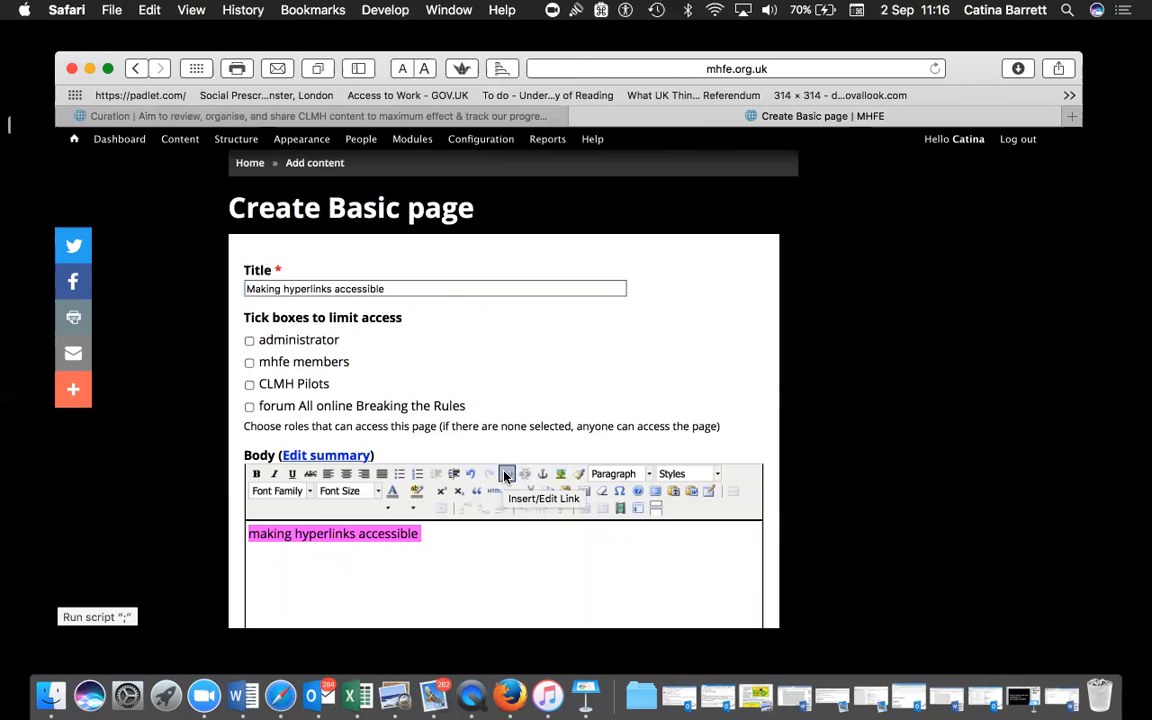
left_click(506, 476)
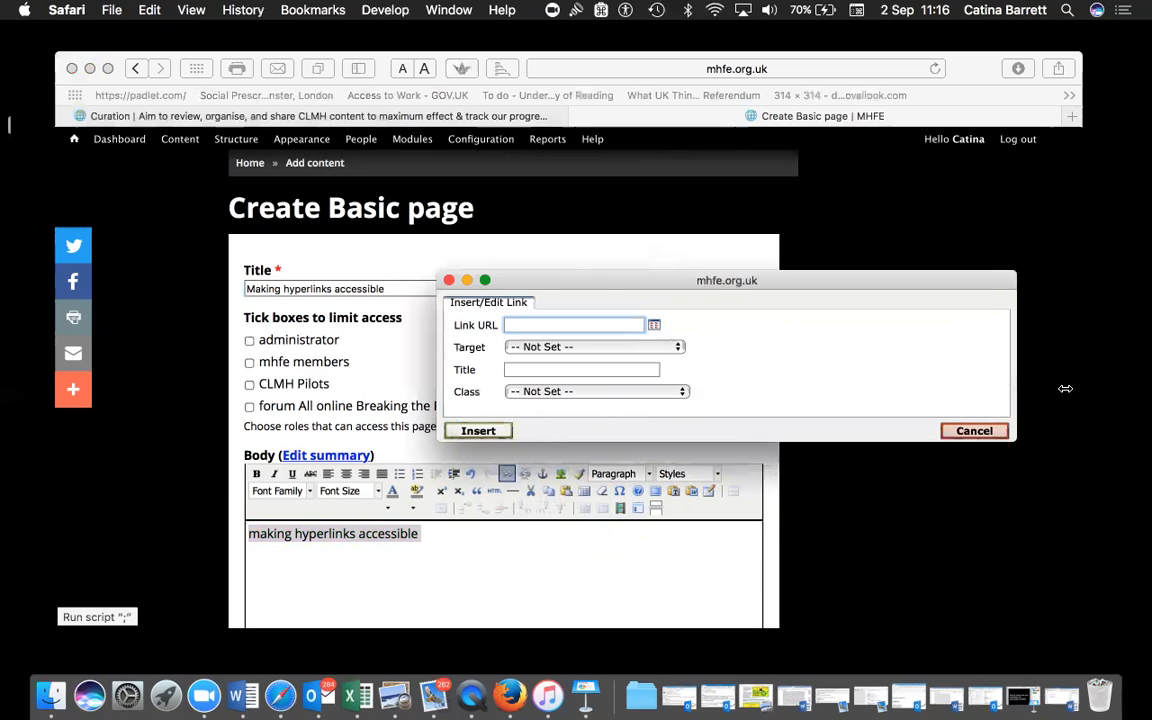
left_click_drag(723, 441, 717, 565)
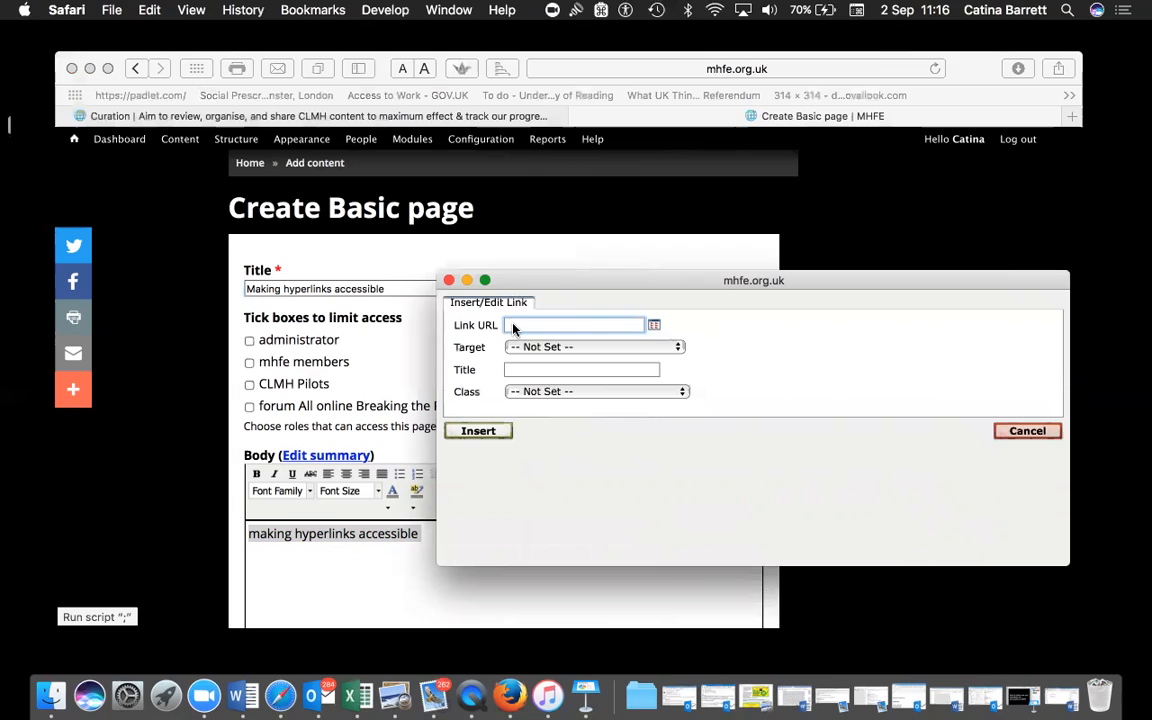
type("https://youtu.be/I8CFsA7LmaA")
left_click(677, 349)
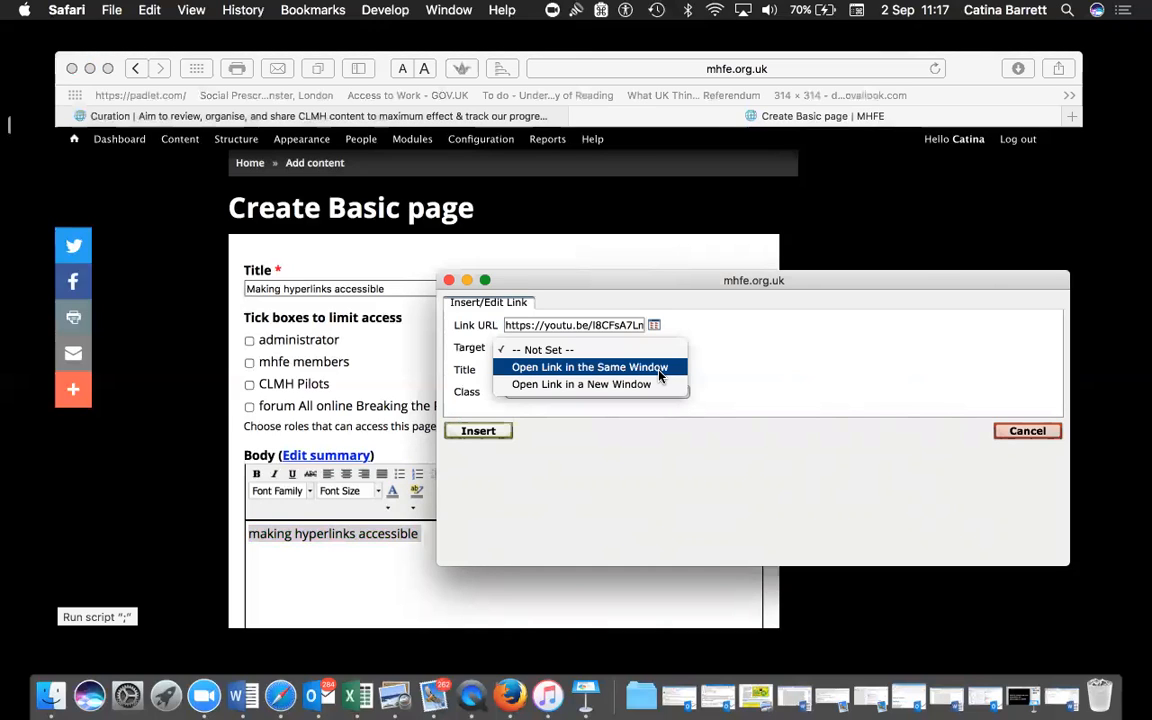
left_click(634, 385)
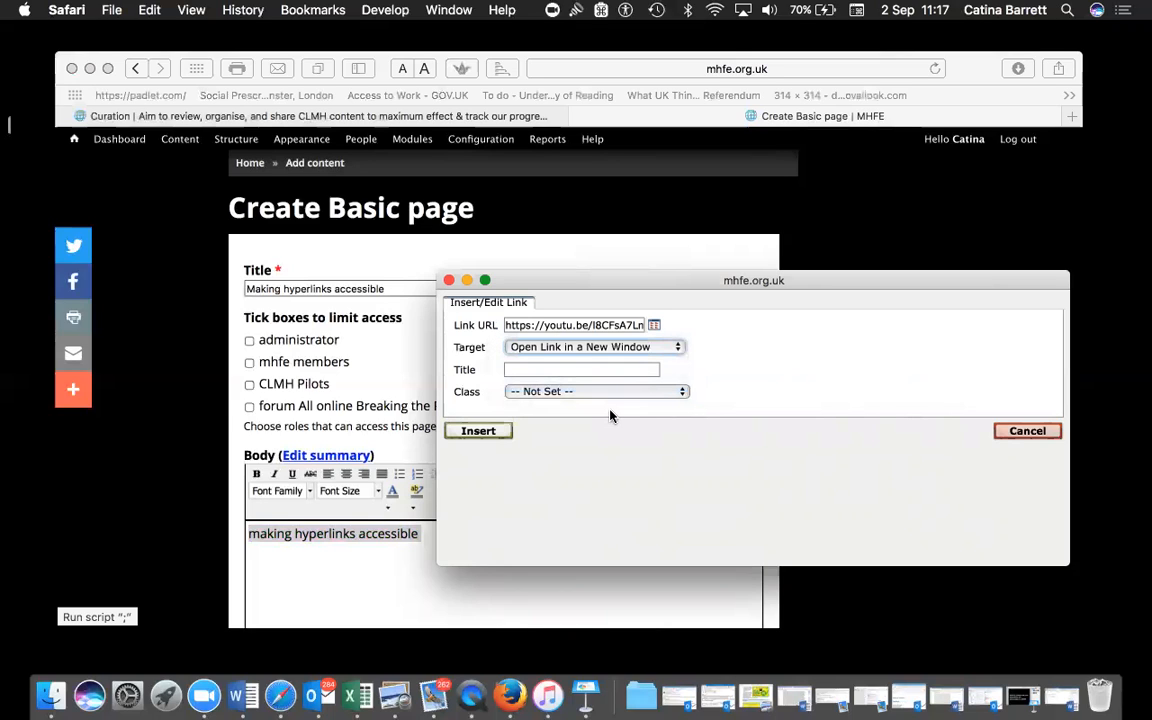
Enter the link title "Link to video recording on the MHFE YouTube channel about making accessible hyperlinks"
left_click(525, 369)
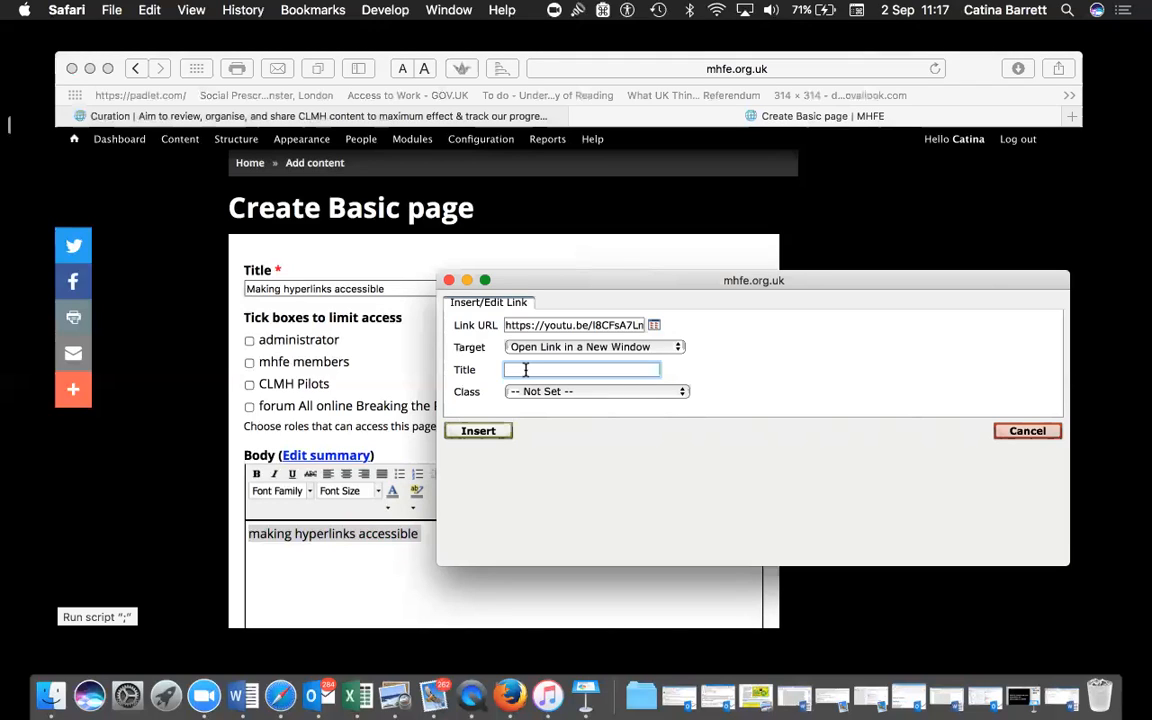
type("Link to the landing page on thi")
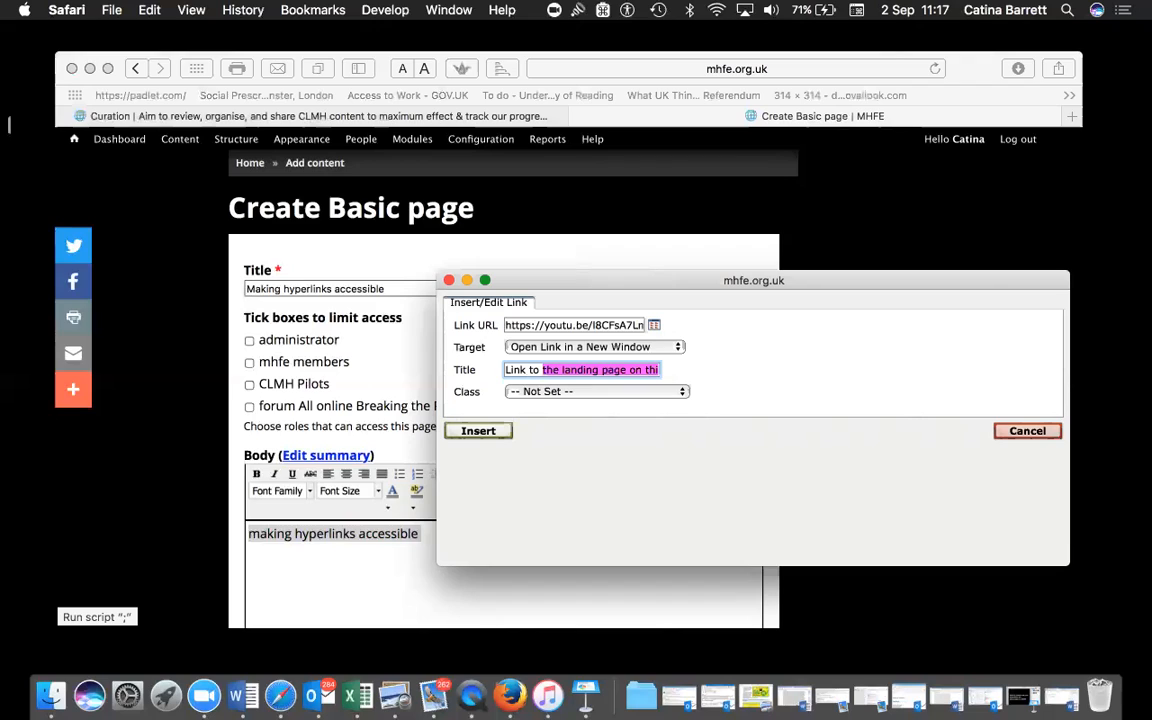
key("BackSpace")
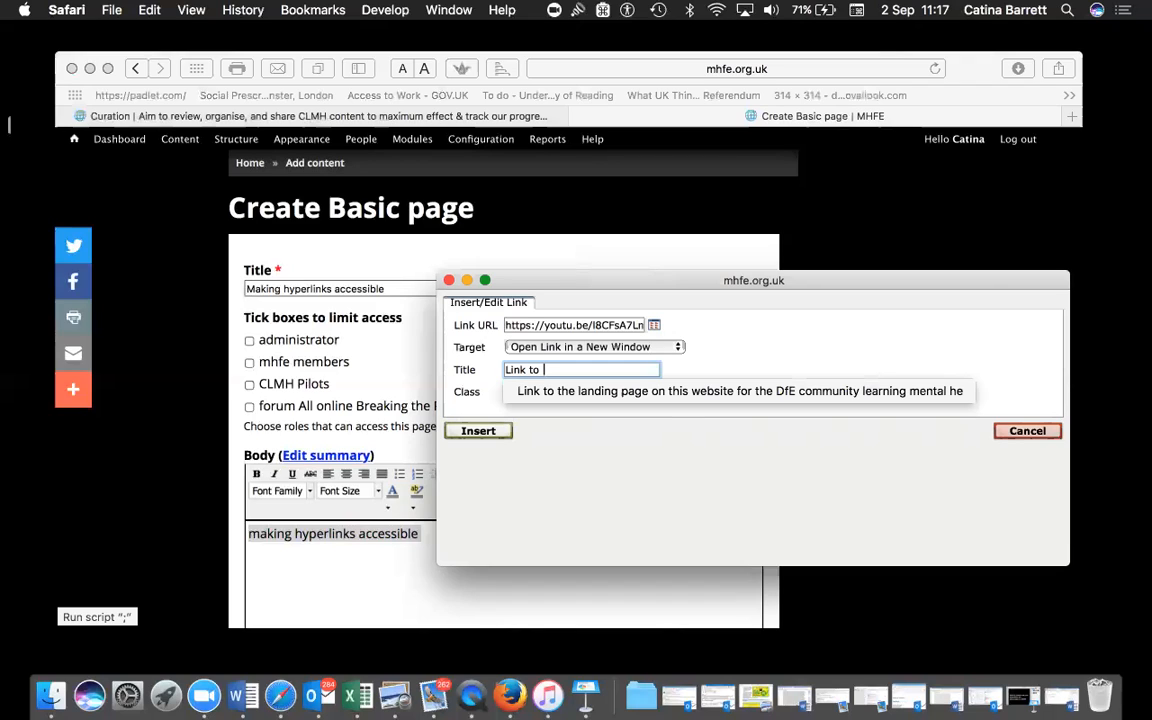
type("v")
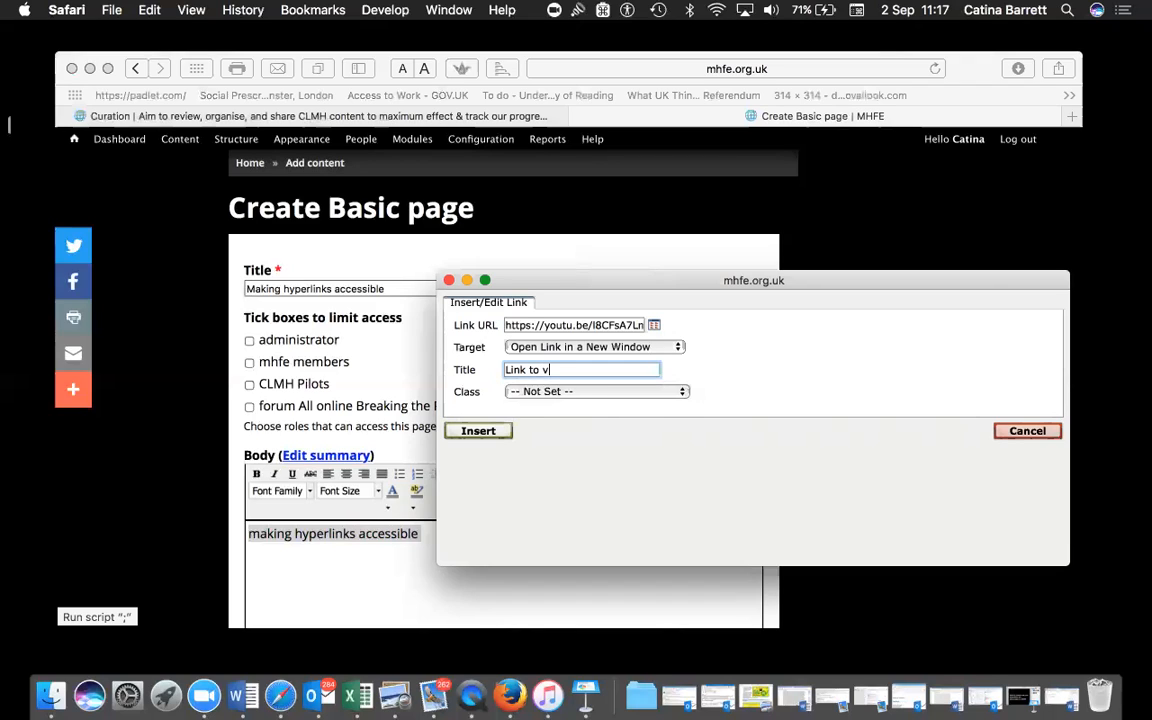
type("ideo recording on the MHF")
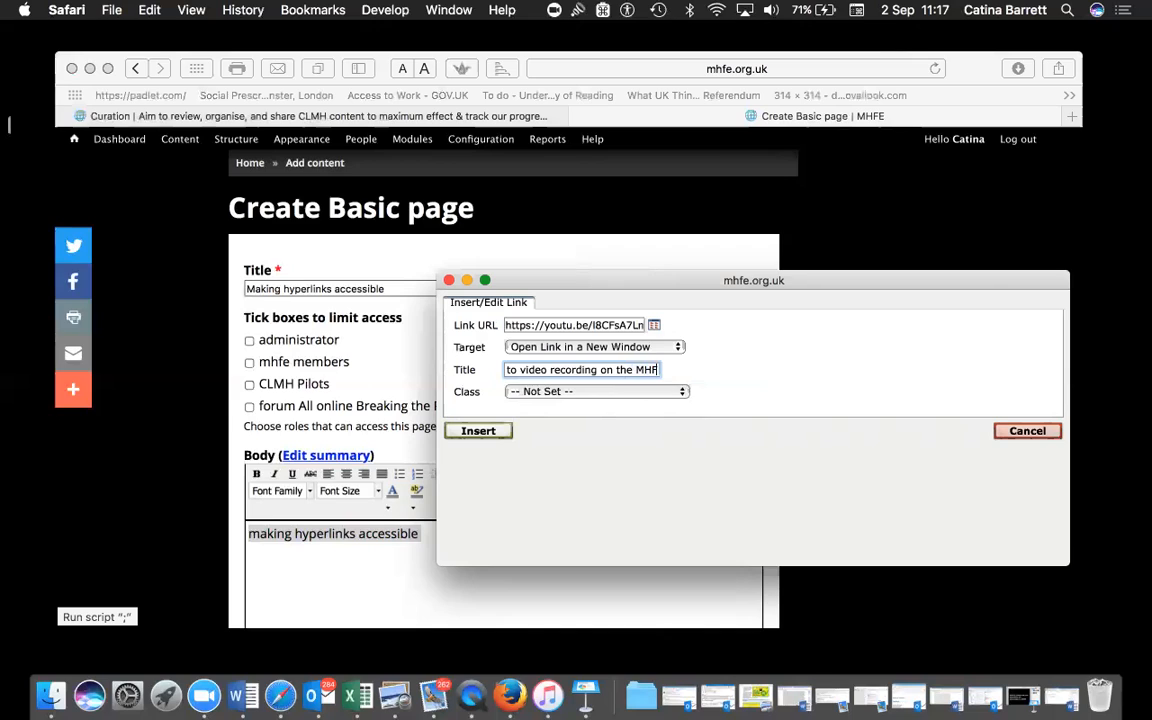
type("E YouT")
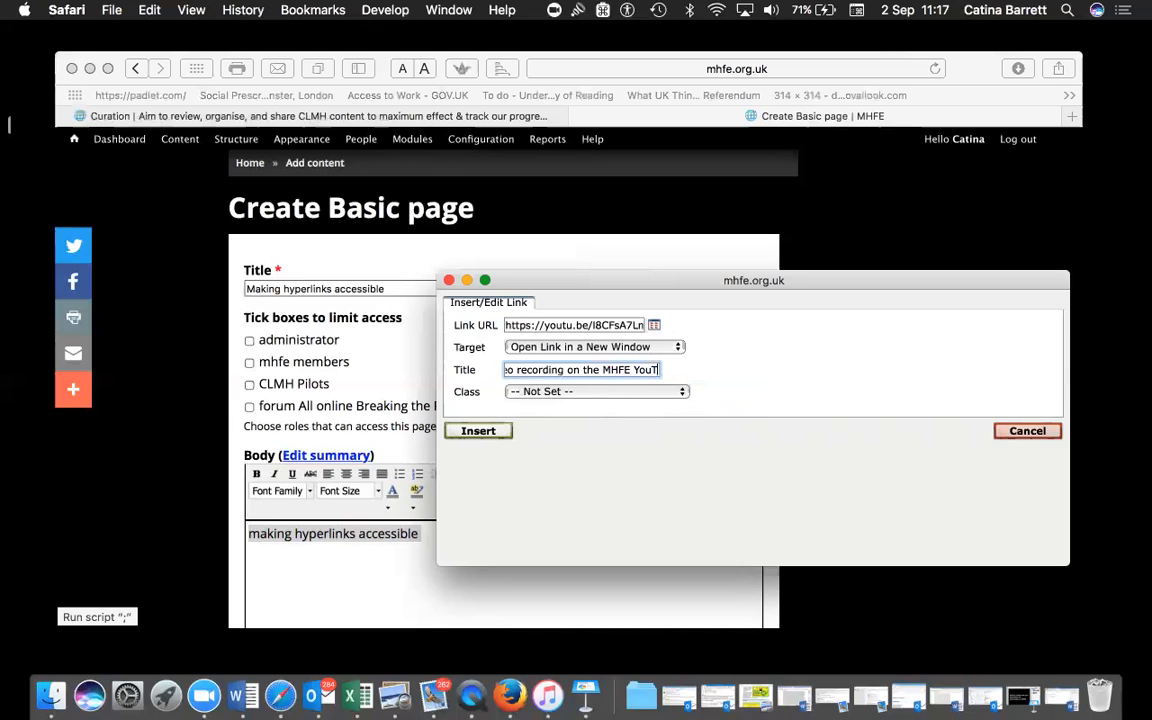
type("ube channel")
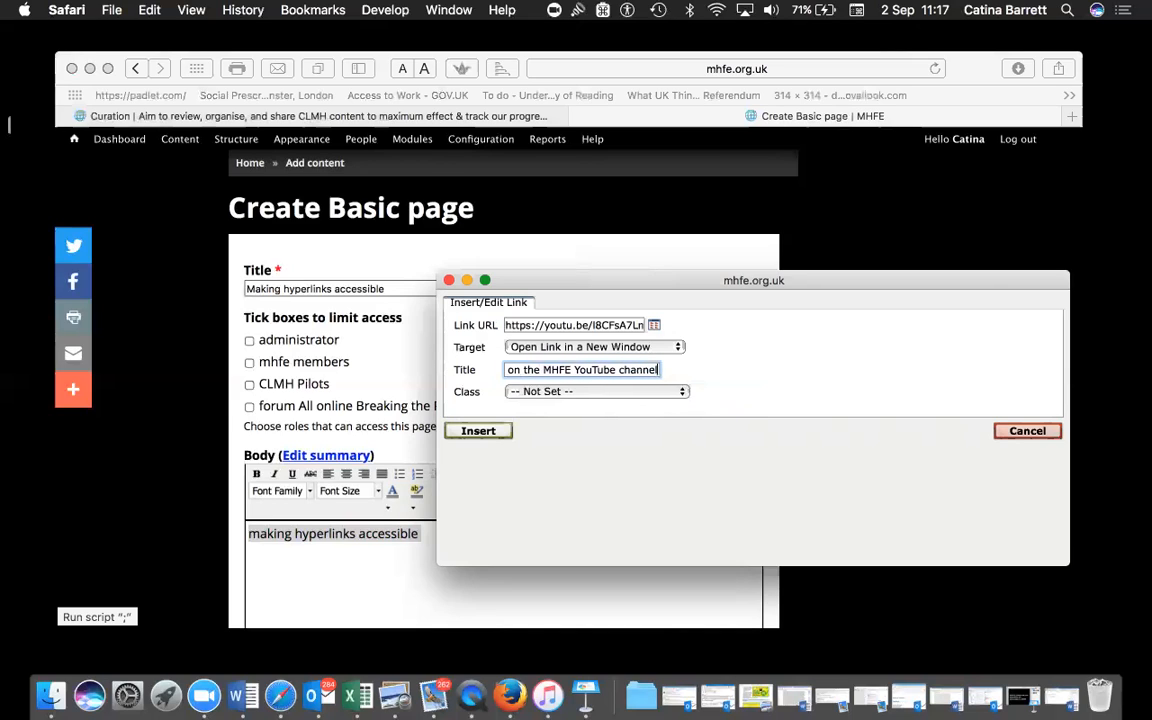
type(" about ")
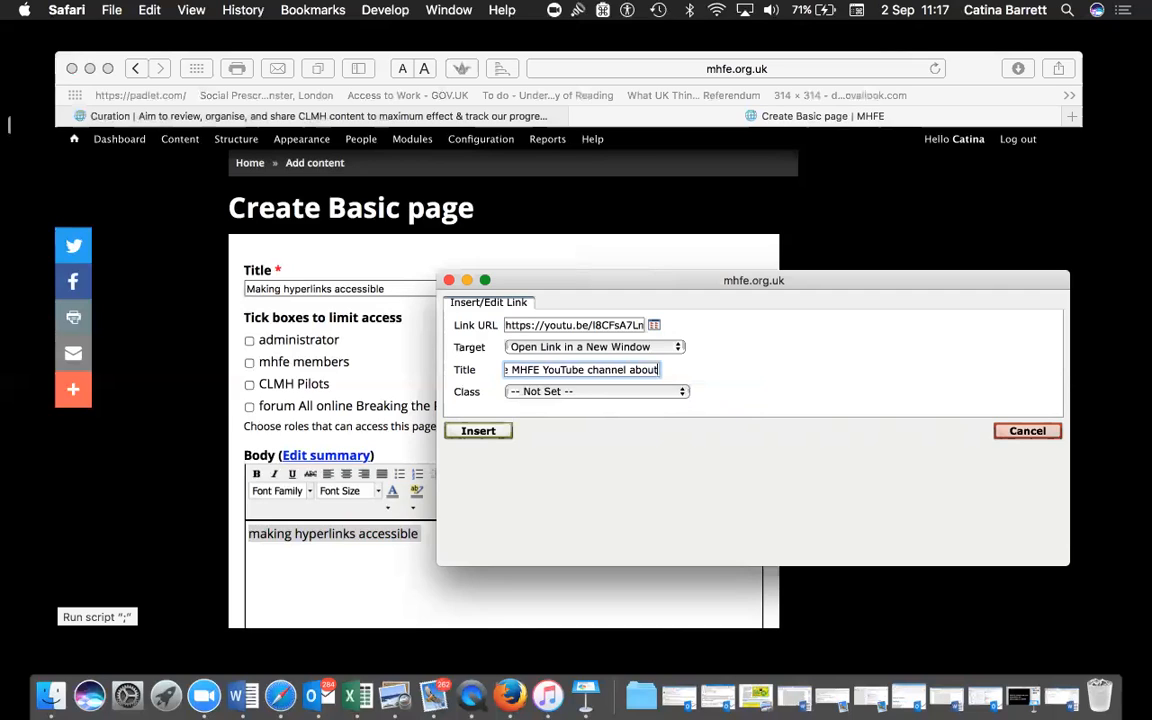
type("maki")
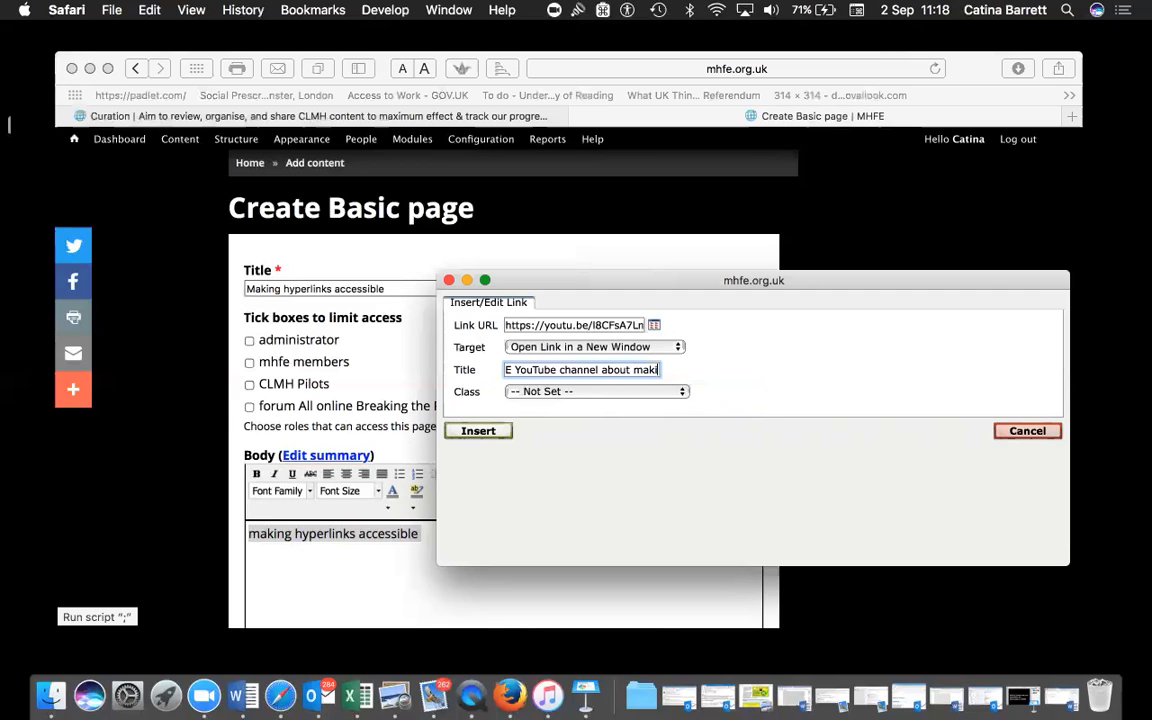
type("ng access")
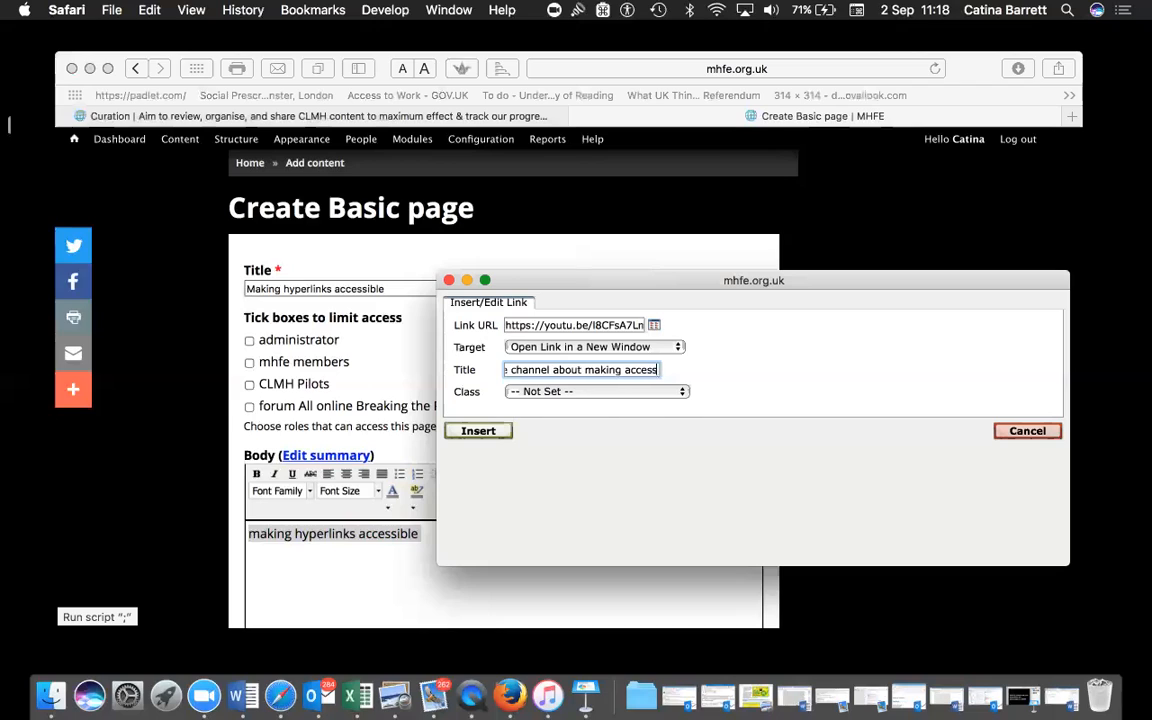
type("ible hyperlinks")
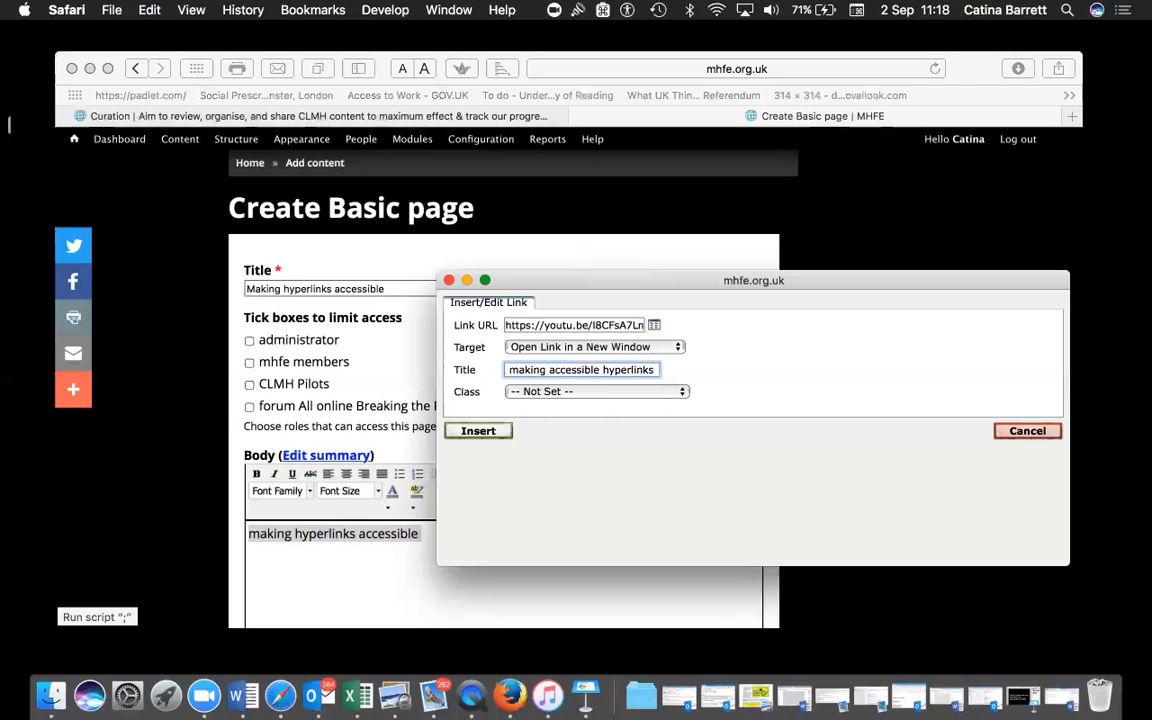
Reword the end of the link title to "about how to make accessible hyperlinks" and insert the link
key("Left")
key("Left")
key("Left")
key("Left")
key("Left")
key("Left")
key("Left")
key("Left")
key("Left")
key("Left")
key("Left")
key("Left")
key("Left")
key("Left")
key("Left")
key("Left")
key("Left")
key("Left")
key("Left")
key("Left")
key("Left")
key("Left")
key("Left")
key("Left")
key("Left")
key("Left")
key("Left")
key("Left")
key("Left")
key("Left")
key("Left")
key("Left")
key("Left")
key("Left")
key("Left")
key("Left")
key("Left")
key("Left")
key("Left")
key("Left")
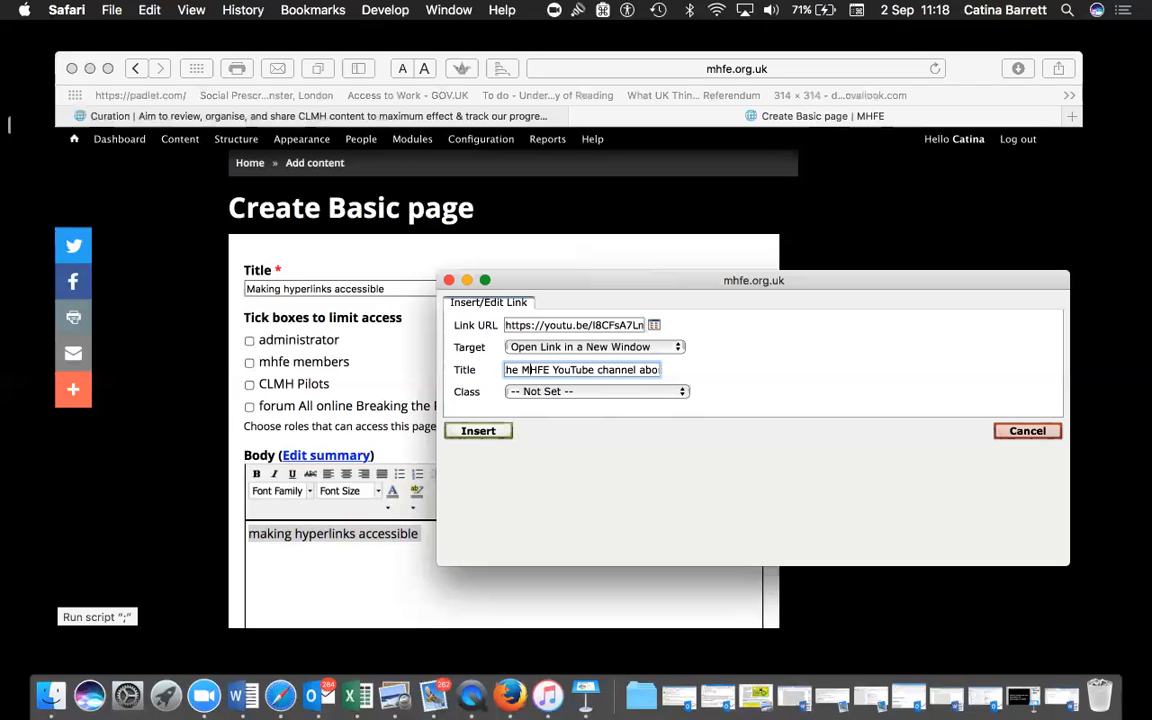
key("Left")
key("Left")
key("Left")
key("Left")
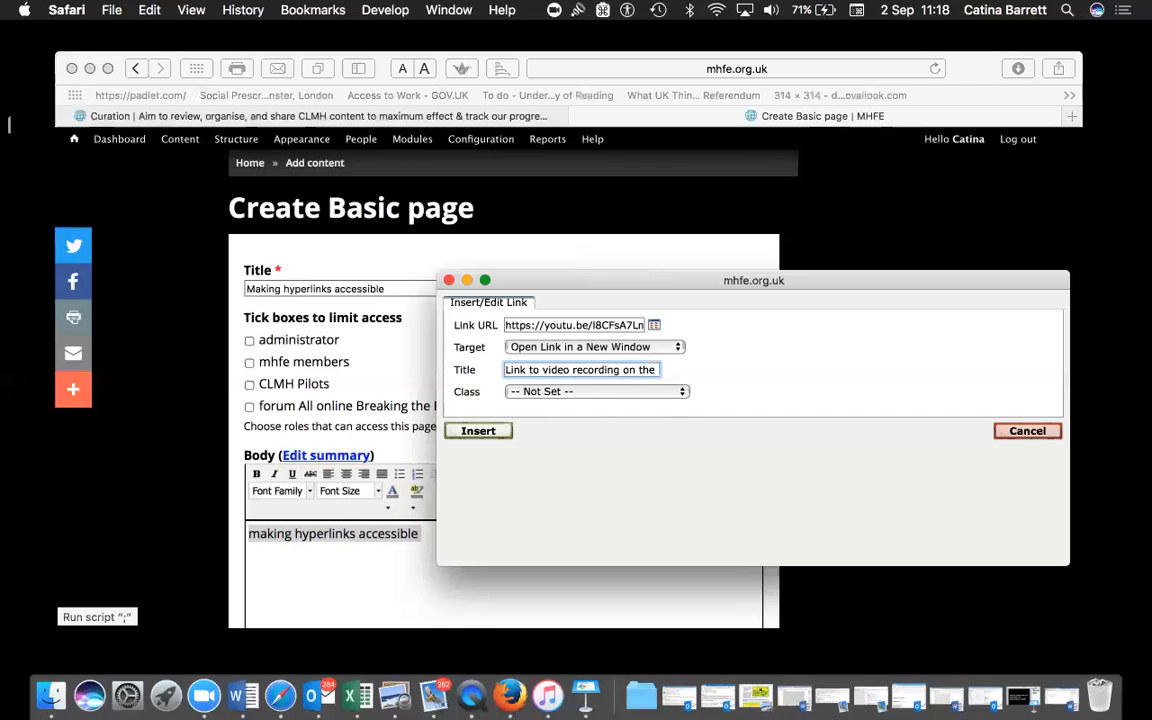
key("Right")
key("Right")
key("Right")
key("Right")
key("Right")
key("Right")
key("Right")
key("Right")
key("Right")
key("Right")
key("Right")
key("Right")
key("Right")
key("Right")
key("Right")
key("Right")
key("Right")
key("Right")
key("Right")
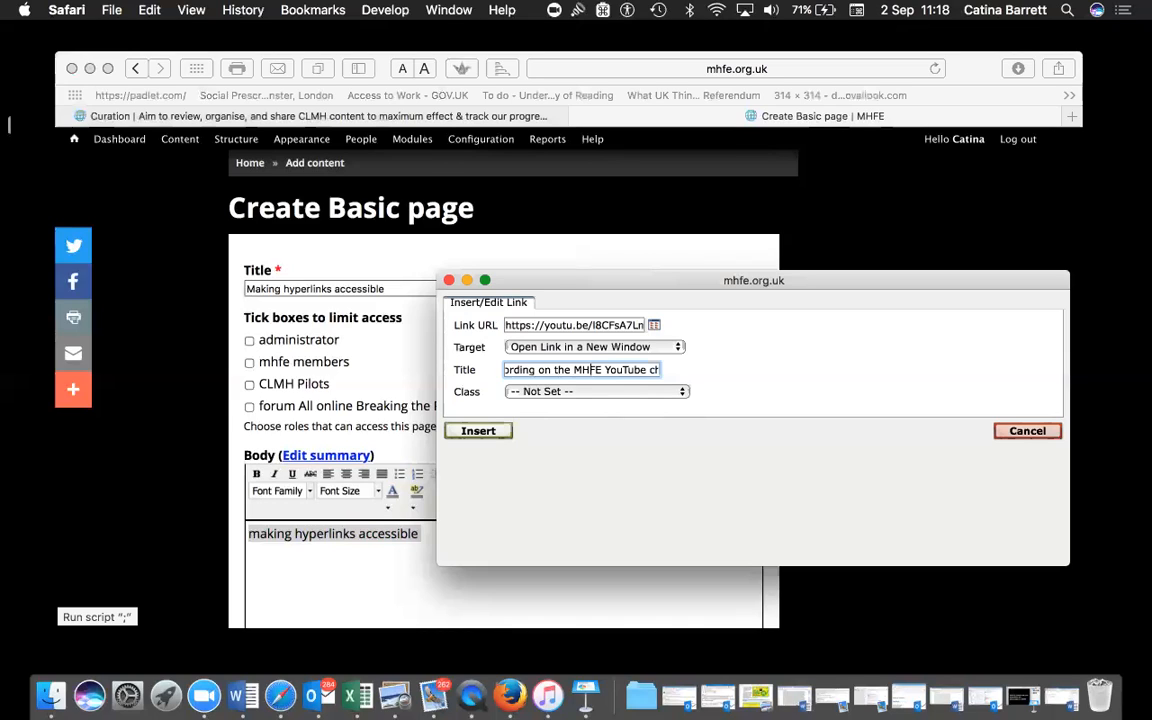
key("Right")
key("Right")
key("Right")
key("Right")
key("Right")
key("Right")
key("Right")
key("Right")
key("Right")
key("Right")
key("Right")
key("Right")
key("Right")
key("Right")
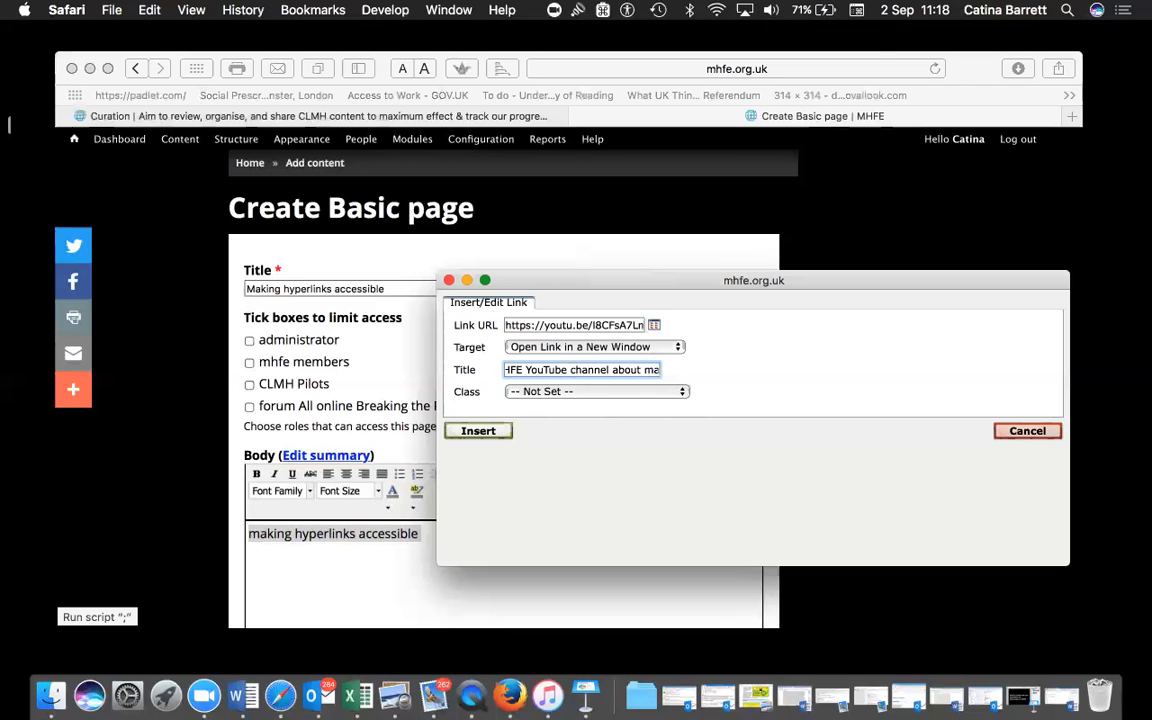
key("Right")
key("Right")
key("Right")
key("Right")
key("Right")
key("Right")
key("Right")
key("Right")
key("Right")
key("Right")
key("Right")
type("how to")
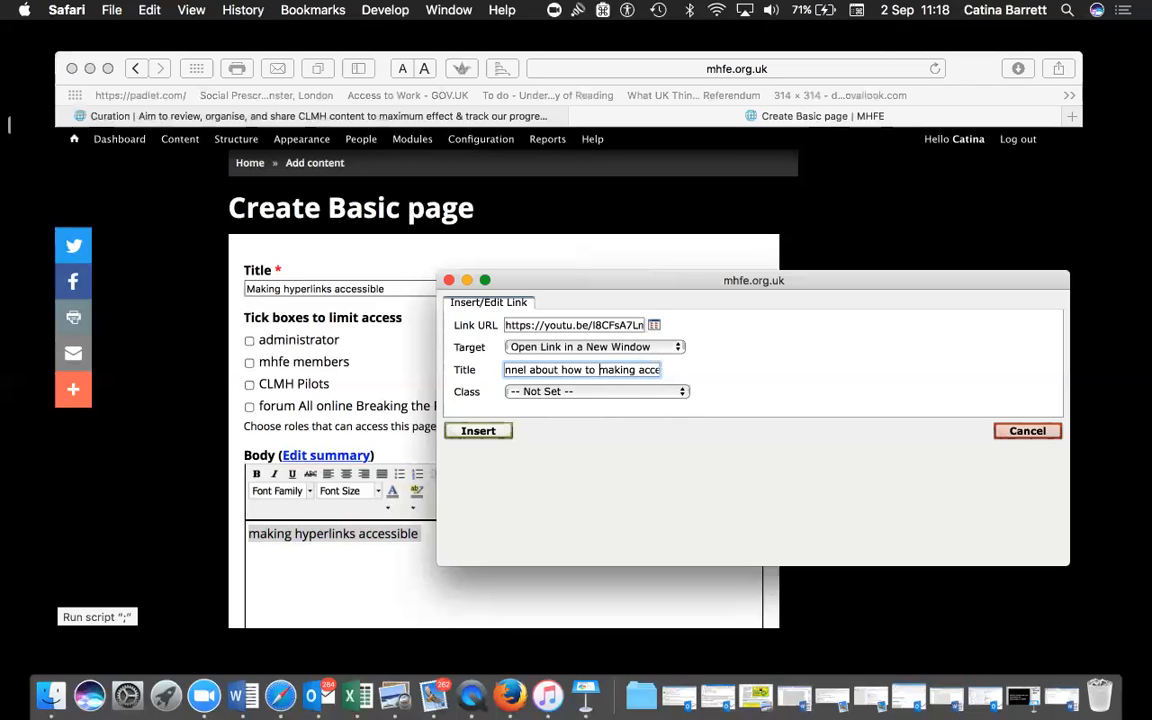
key("Right")
key("Right")
key("Right")
key("BackSpace")
key("BackSpace")
key("BackSpace")
type("e")
left_click(468, 432)
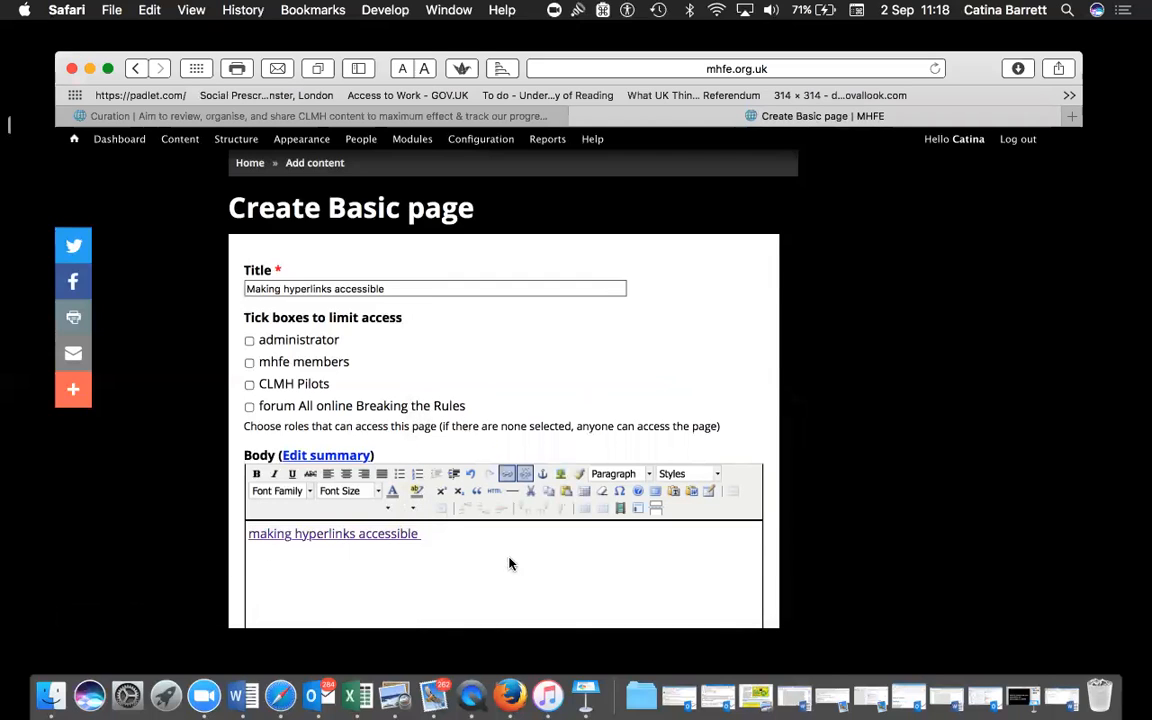
Save the new basic page "Making hyperlinks accessible" and check the link title on its "making hyperlinks accessible" link
scroll(830, 539, "down", 2)
scroll(830, 539, "down", 10)
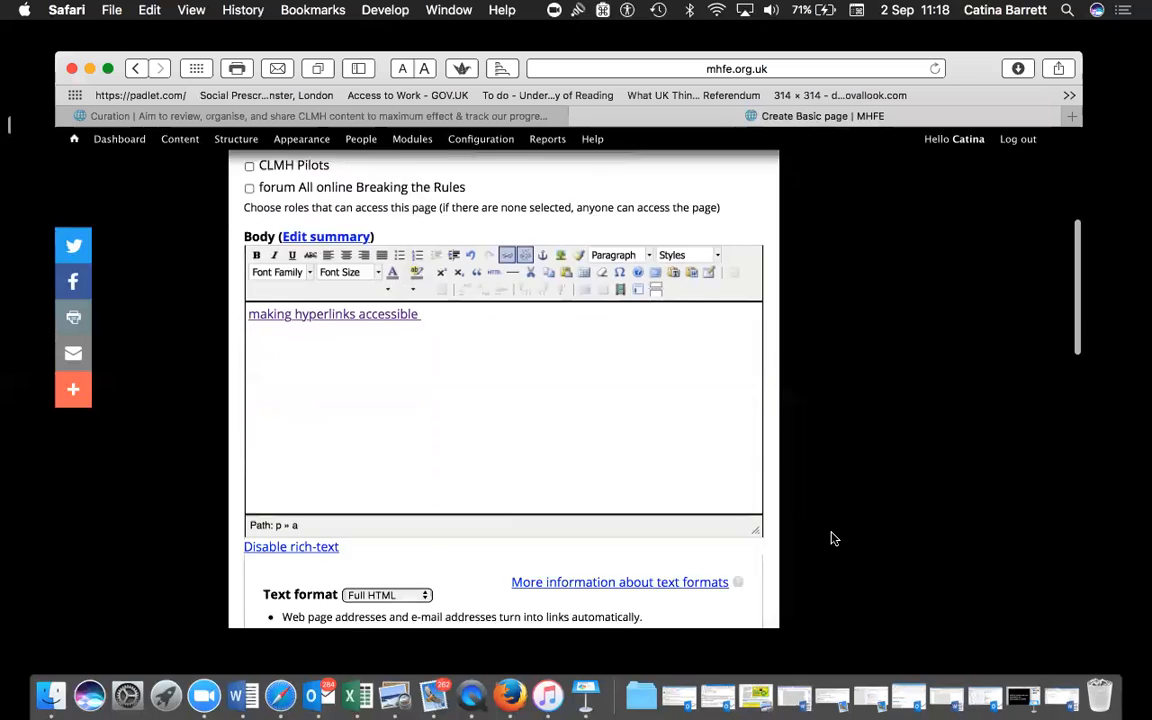
scroll(820, 530, "down", 2)
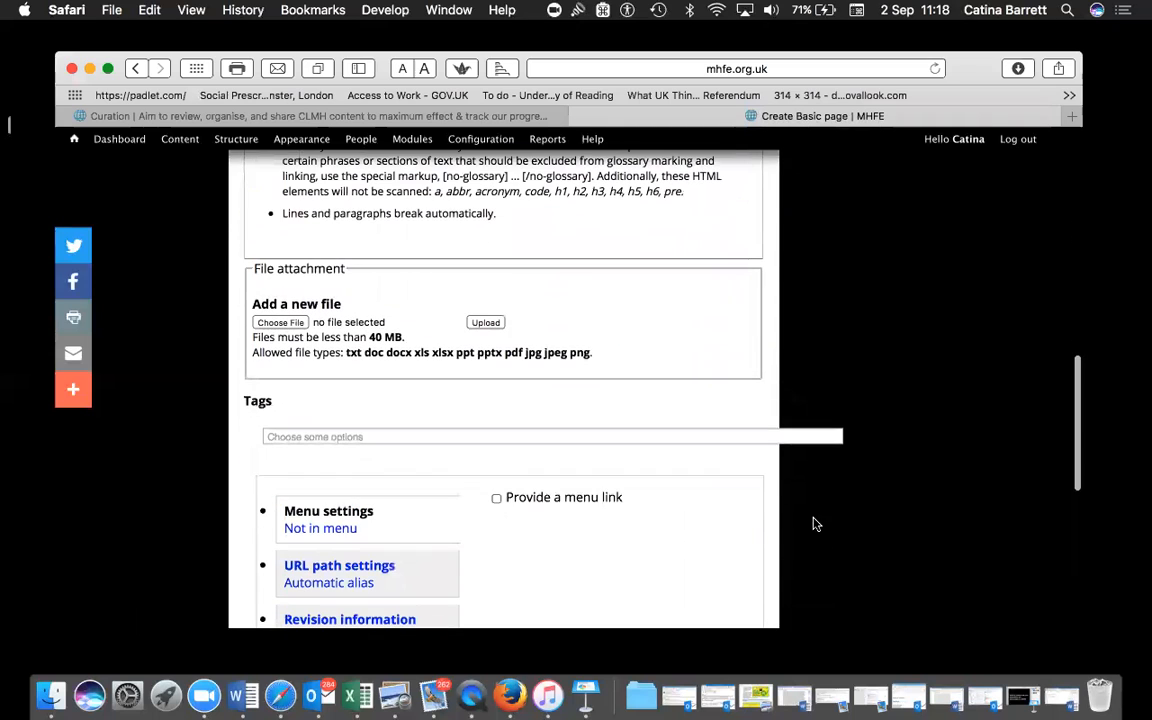
scroll(616, 387, "down", 8)
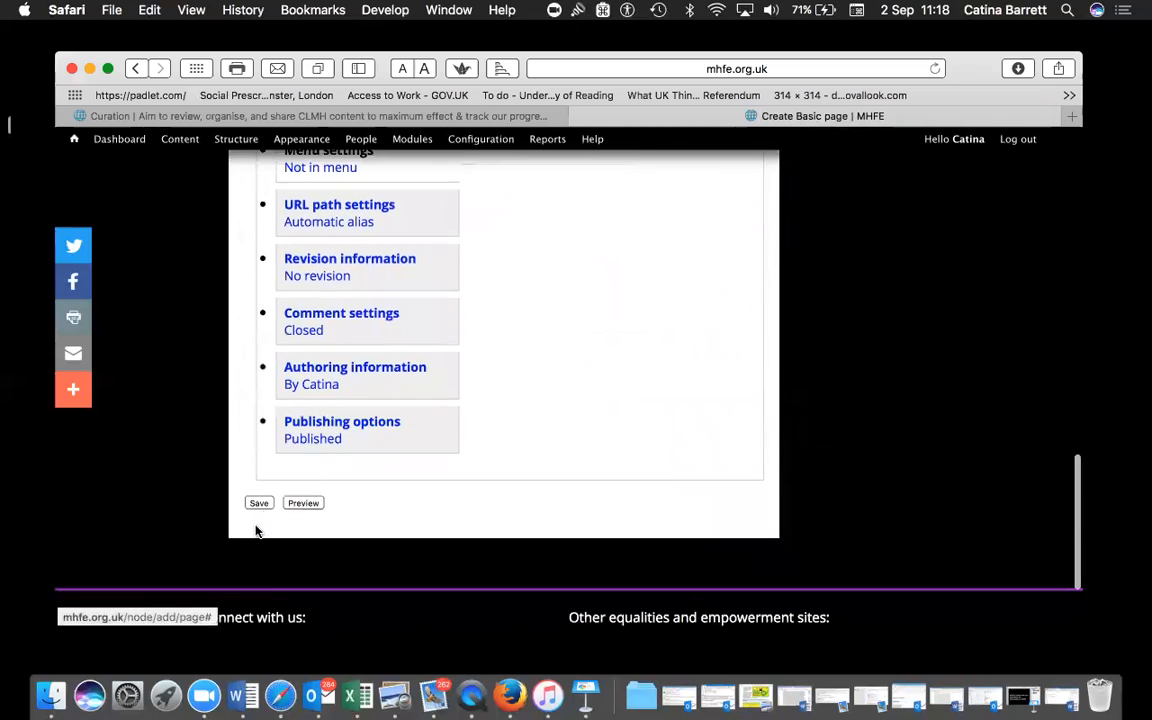
left_click(259, 505)
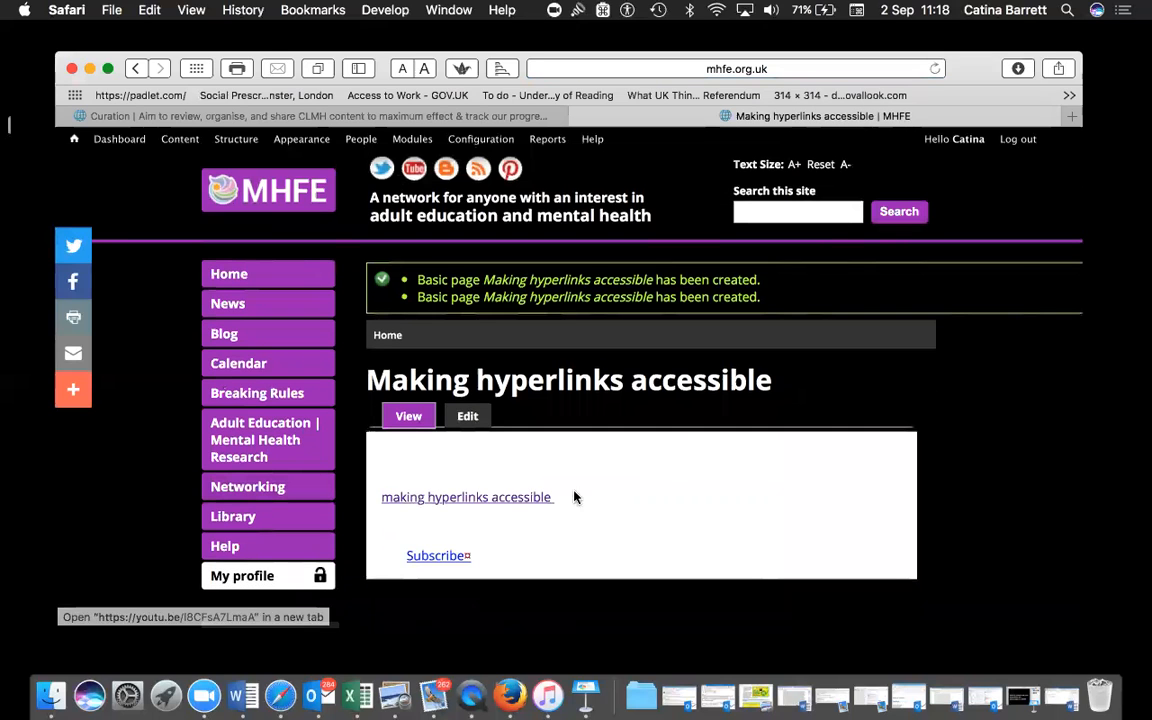
mouse_move(519, 503)
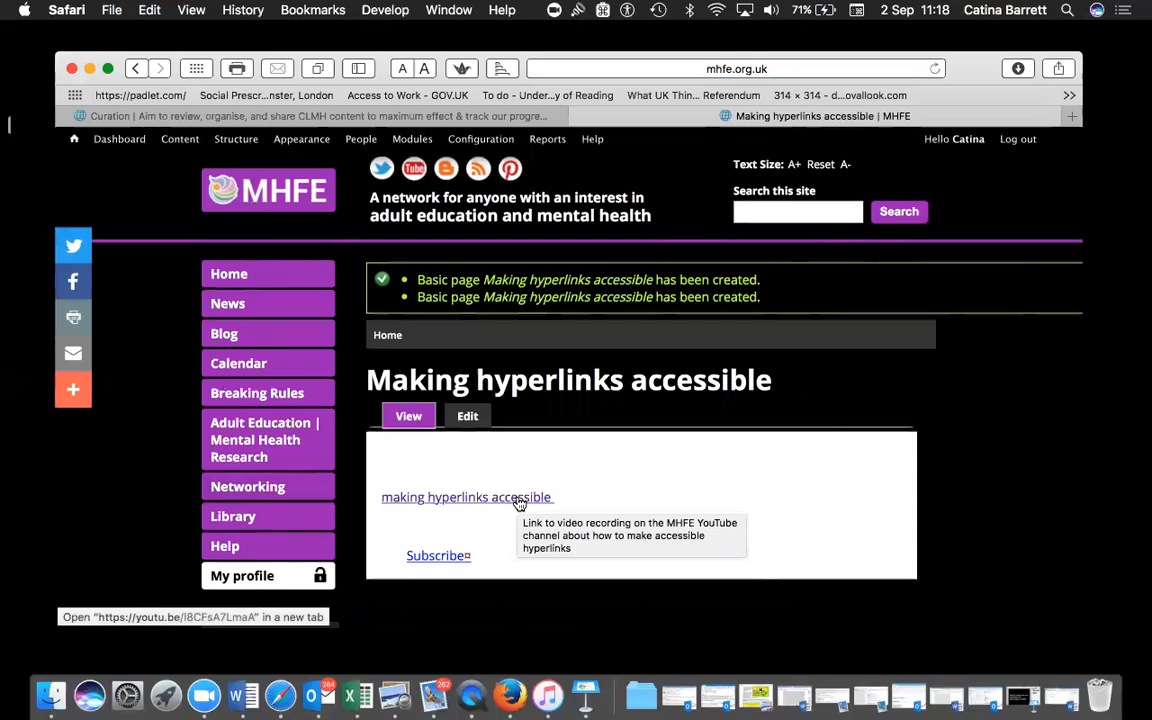